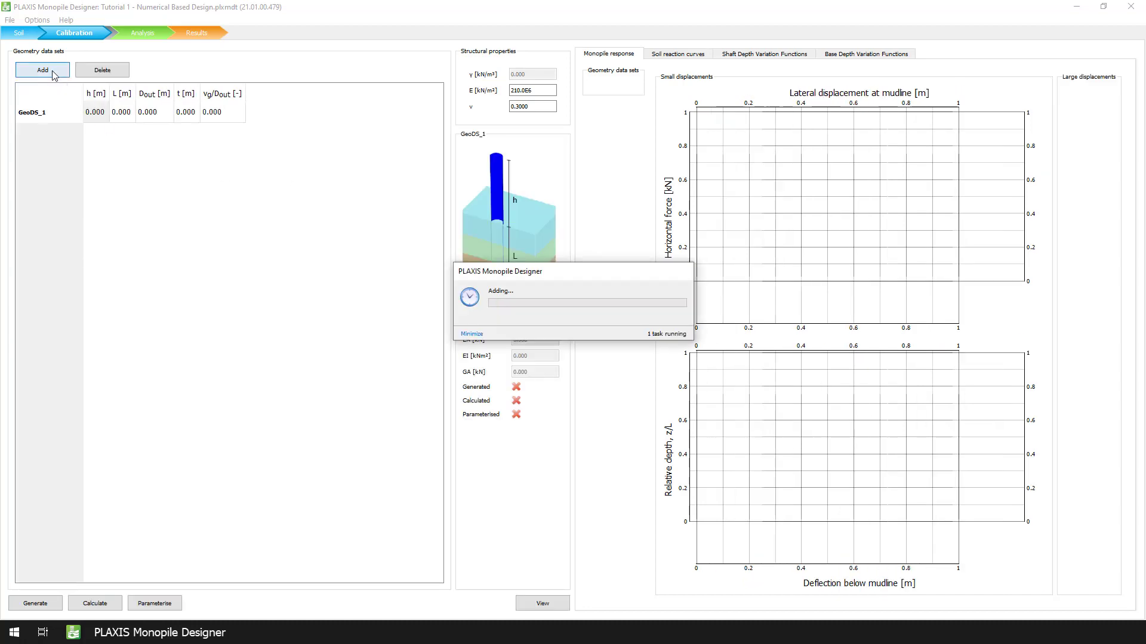
- Add geometry data sets until GeoDS_8 exists
{"action": "left_click", "coordinate": [53, 72]}
{"action": "left_click", "coordinate": [53, 72]}
{"action": "left_click", "coordinate": [52, 72]}
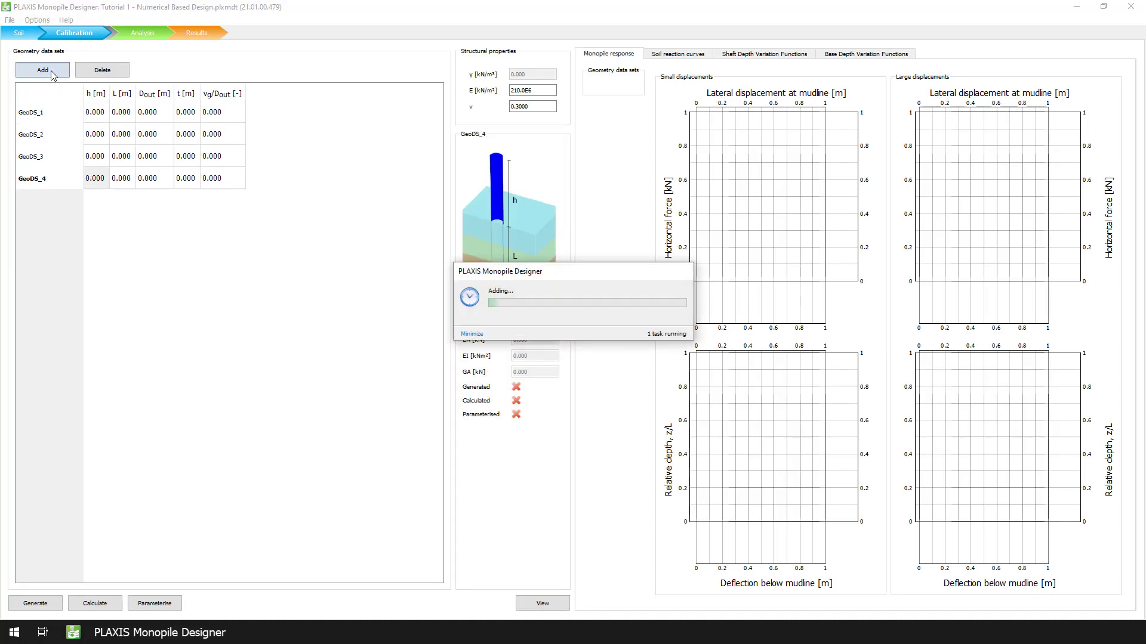
{"action": "left_click", "coordinate": [52, 72]}
{"action": "left_click", "coordinate": [51, 71]}
{"action": "left_click", "coordinate": [52, 72]}
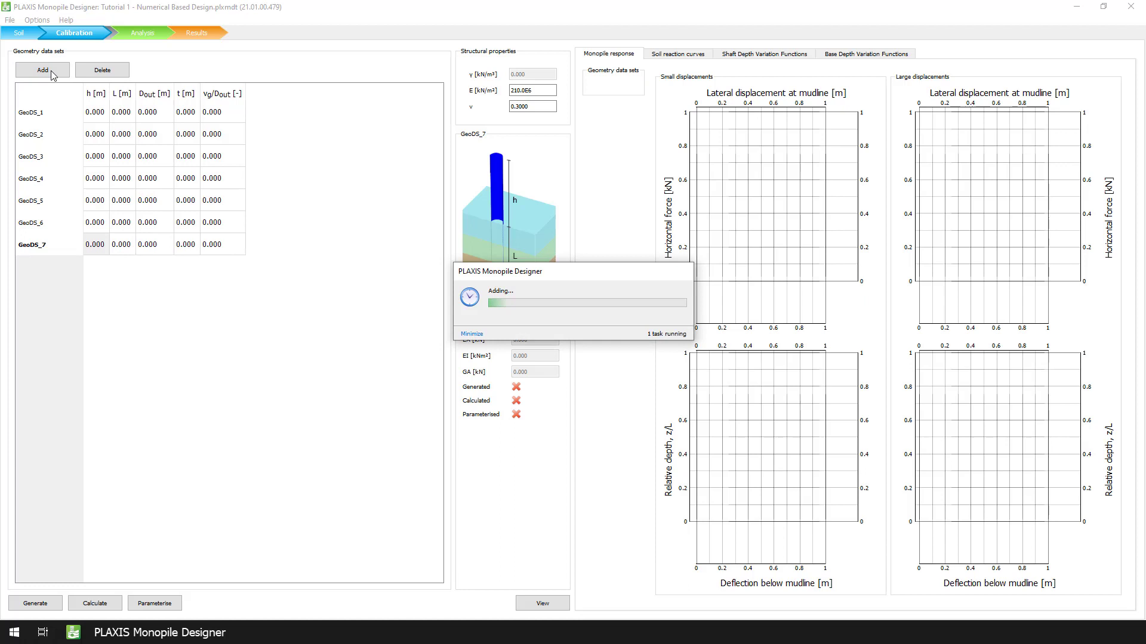
{"action": "left_click", "coordinate": [52, 71]}
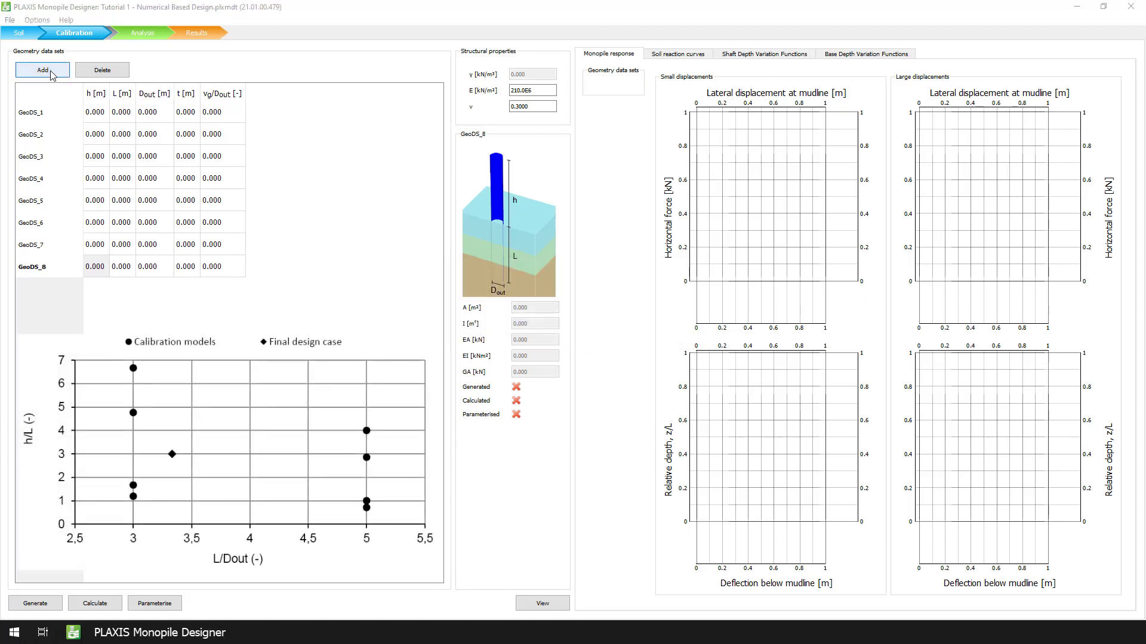
- Enter h values of 25, 25, 100, 100, 25, 25, 100, 100 m for the eight sets
{"action": "left_click", "coordinate": [91, 113]}
{"action": "type", "text": "25"}
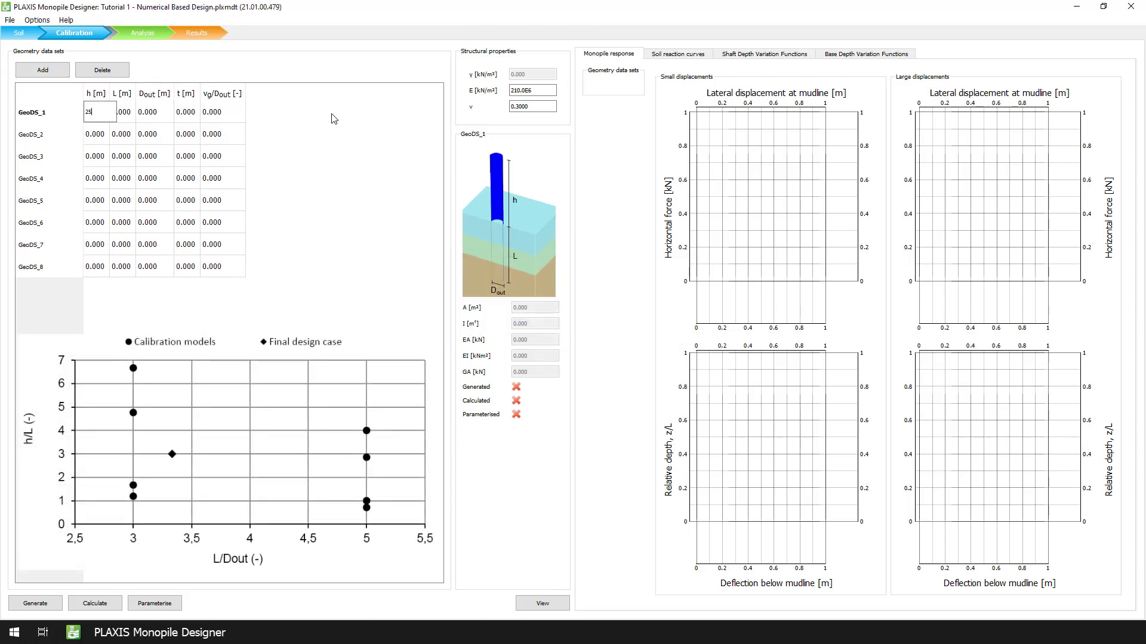
{"action": "key", "text": "Return"}
{"action": "type", "text": "25"}
{"action": "key", "text": "Return"}
{"action": "type", "text": "100"}
{"action": "key", "text": "Return"}
{"action": "type", "text": "100"}
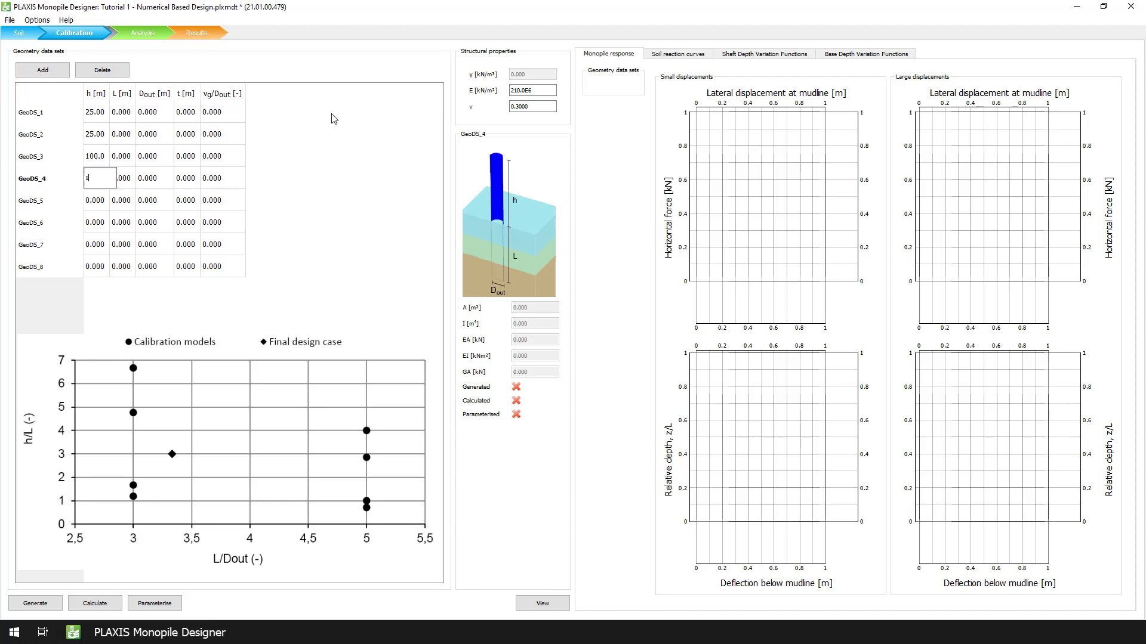
{"action": "key", "text": "Return"}
{"action": "type", "text": "25"}
{"action": "key", "text": "Return"}
{"action": "type", "text": "25"}
{"action": "key", "text": "Return"}
{"action": "type", "text": "100"}
{"action": "key", "text": "Return"}
{"action": "type", "text": "100"}
{"action": "key", "text": "Return"}
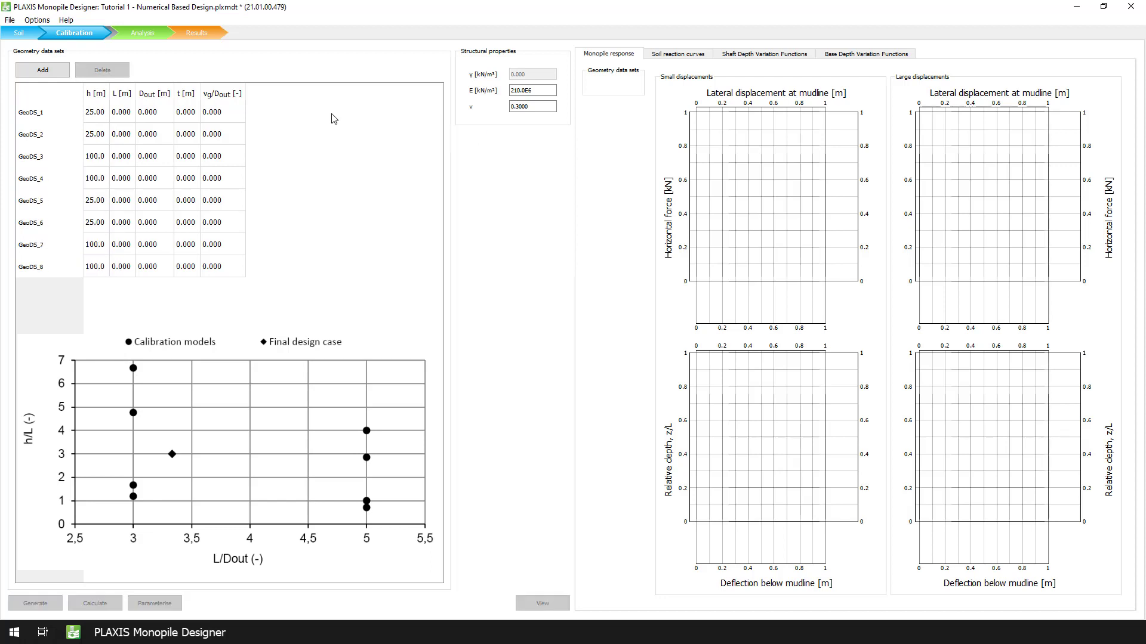
{"action": "left_click", "coordinate": [124, 114]}
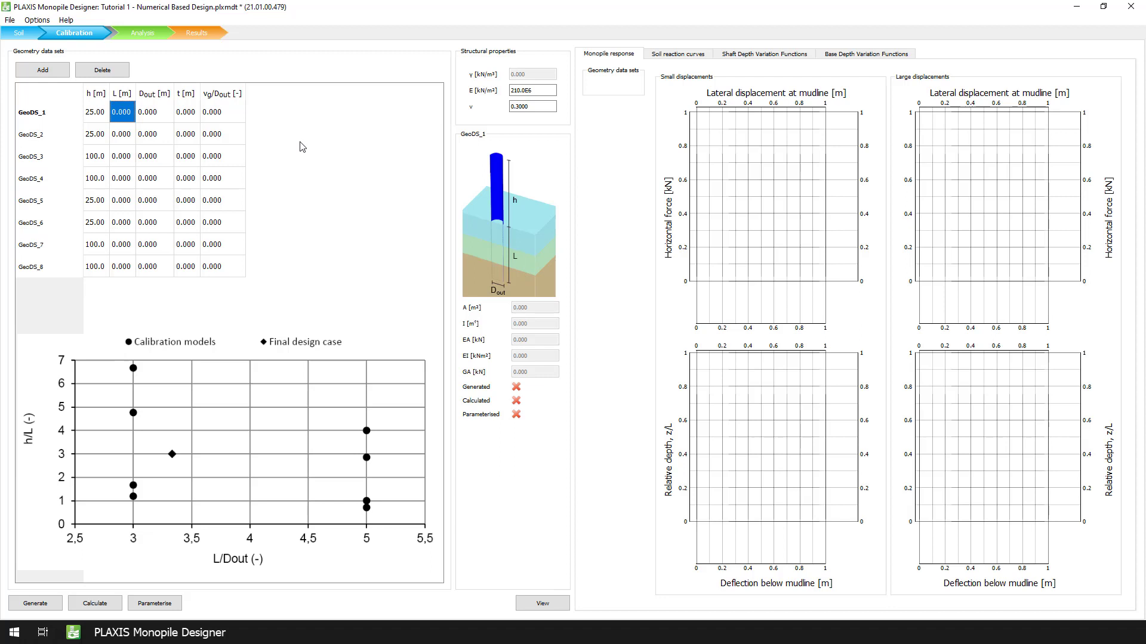
- Enter pile lengths L of 15, 25, 15, 25, 21, 35, 21, 35 m
{"action": "type", "text": "15"}
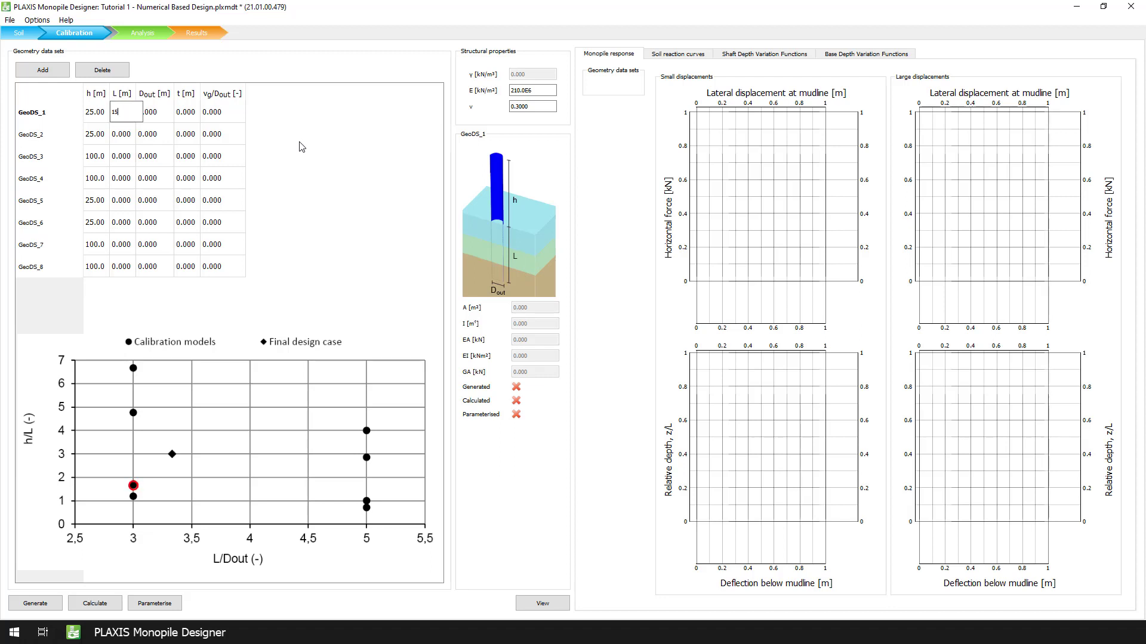
{"action": "key", "text": "Return"}
{"action": "type", "text": "25"}
{"action": "key", "text": "Return"}
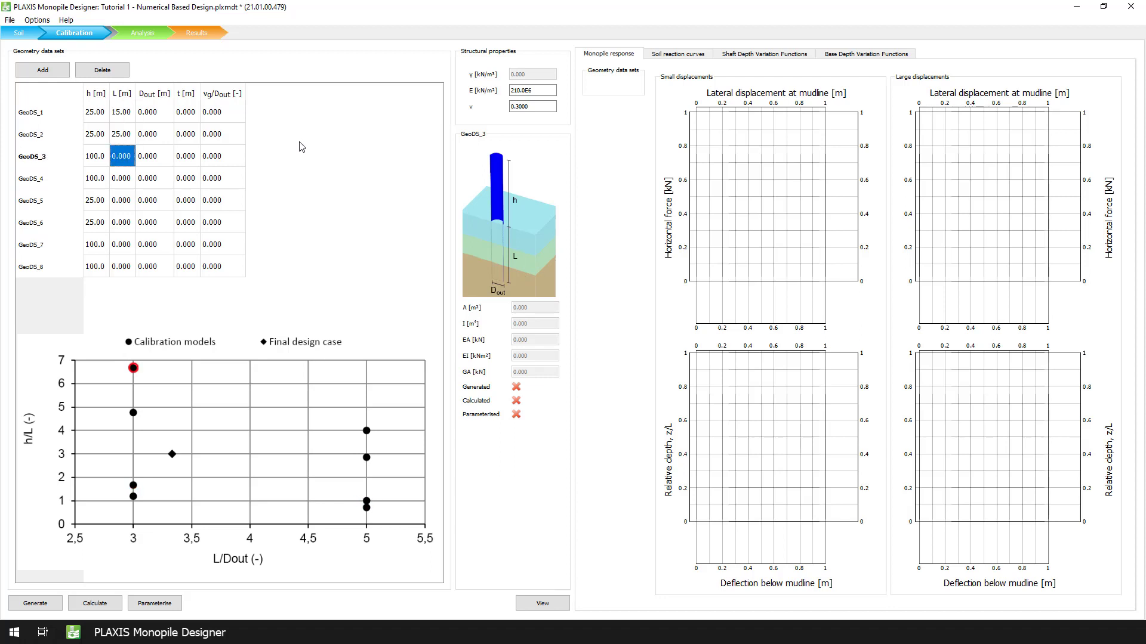
{"action": "type", "text": "15"}
{"action": "key", "text": "Return"}
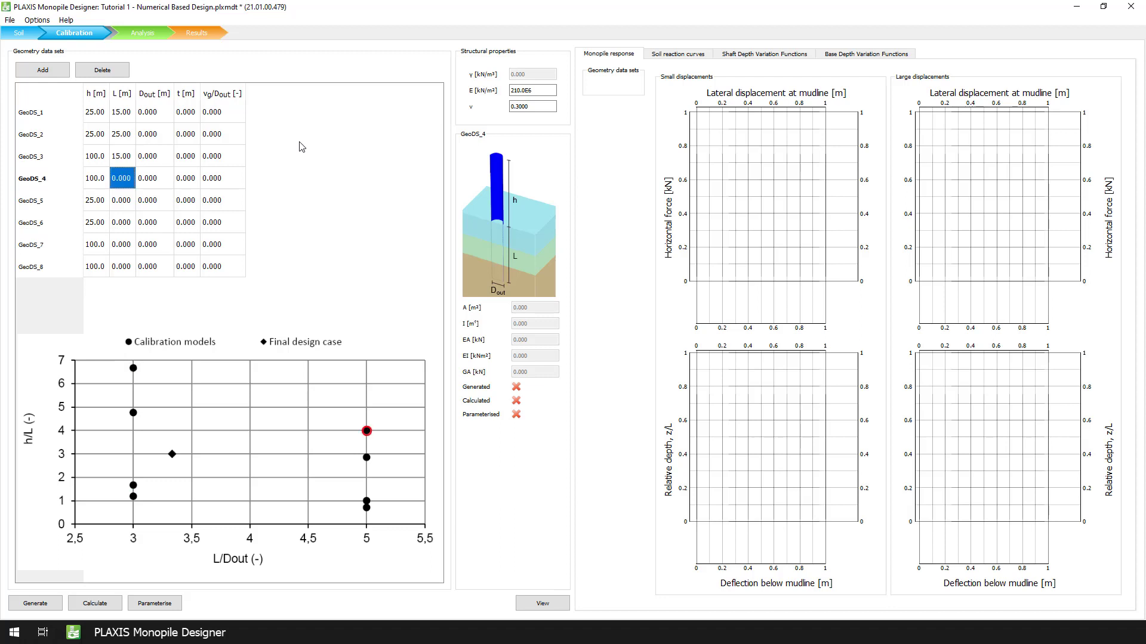
{"action": "type", "text": "25"}
{"action": "key", "text": "Return"}
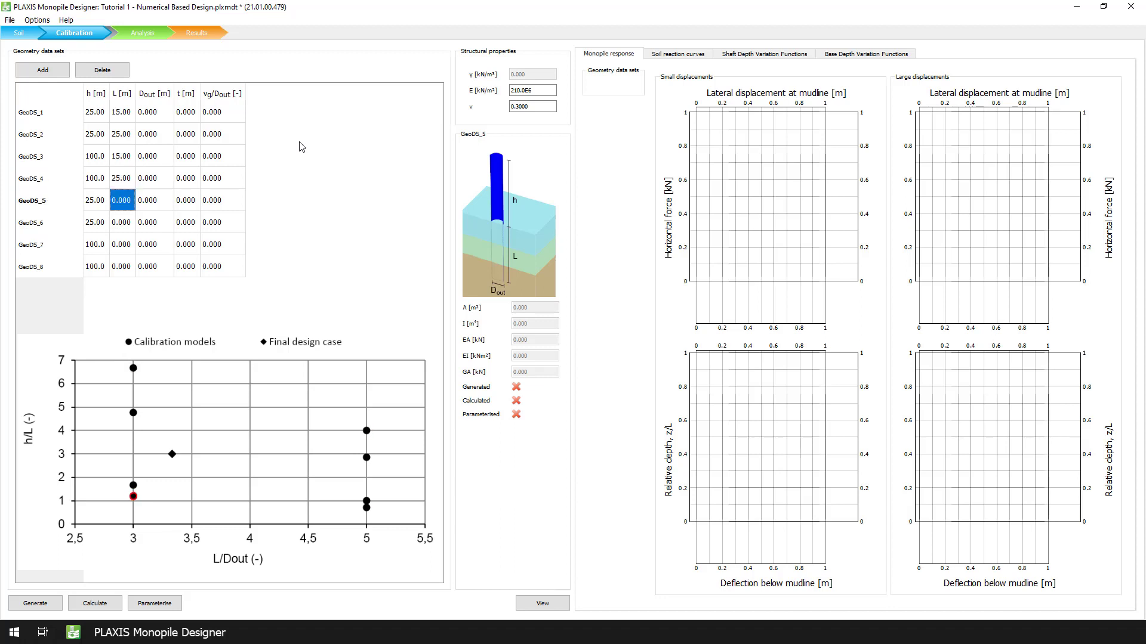
{"action": "type", "text": "21"}
{"action": "key", "text": "Return"}
{"action": "type", "text": "35"}
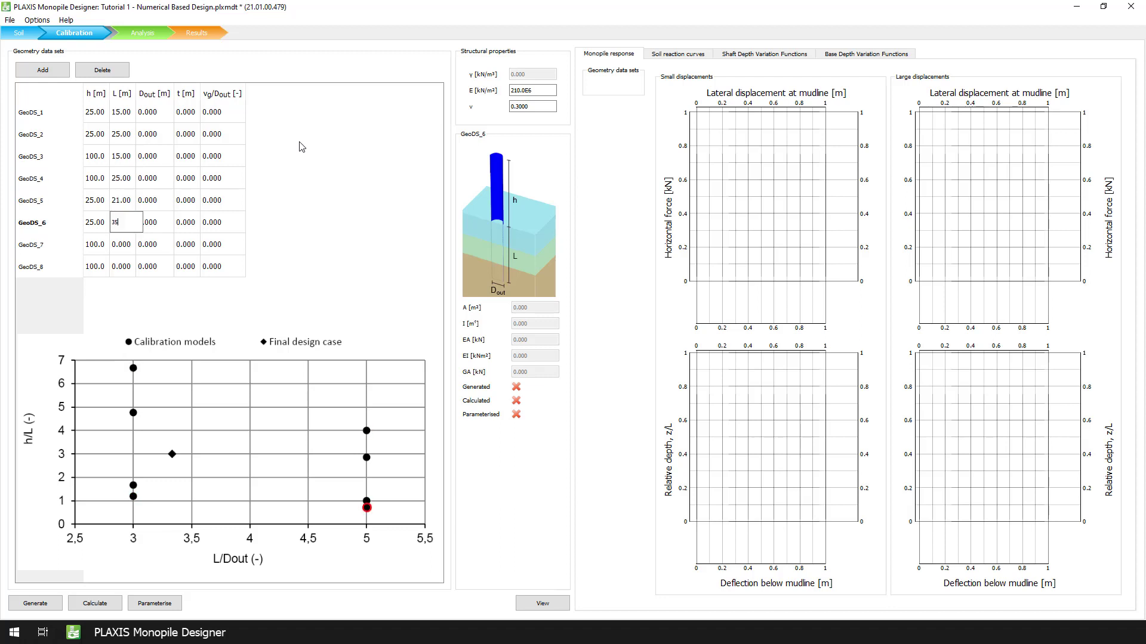
{"action": "key", "text": "Return"}
{"action": "type", "text": "21"}
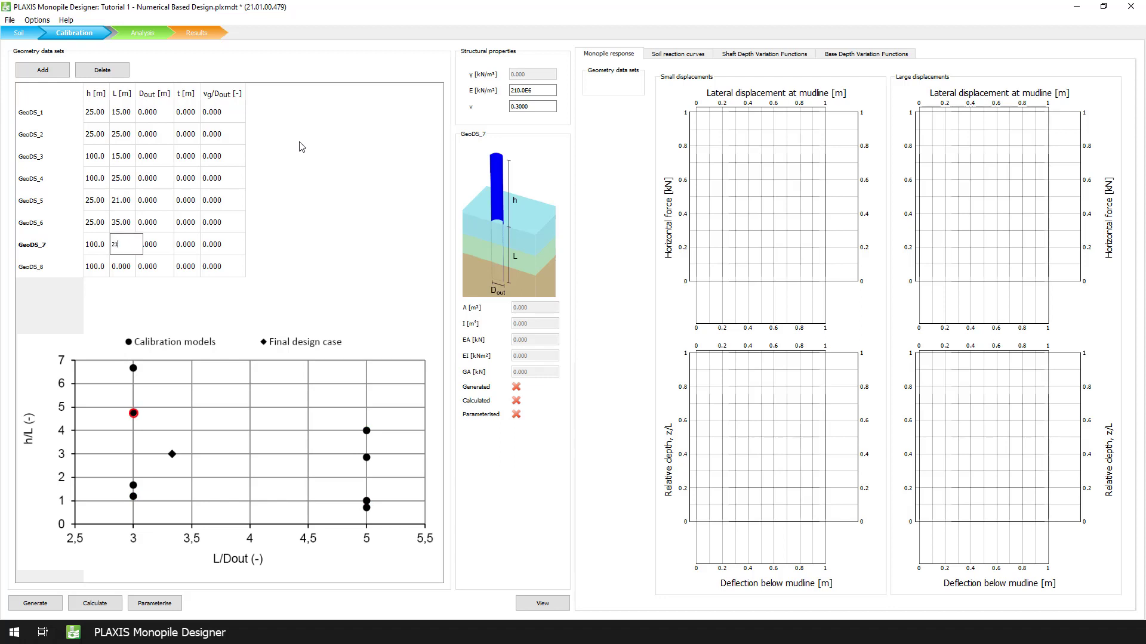
{"action": "key", "text": "Return"}
{"action": "type", "text": "35"}
{"action": "key", "text": "Return"}
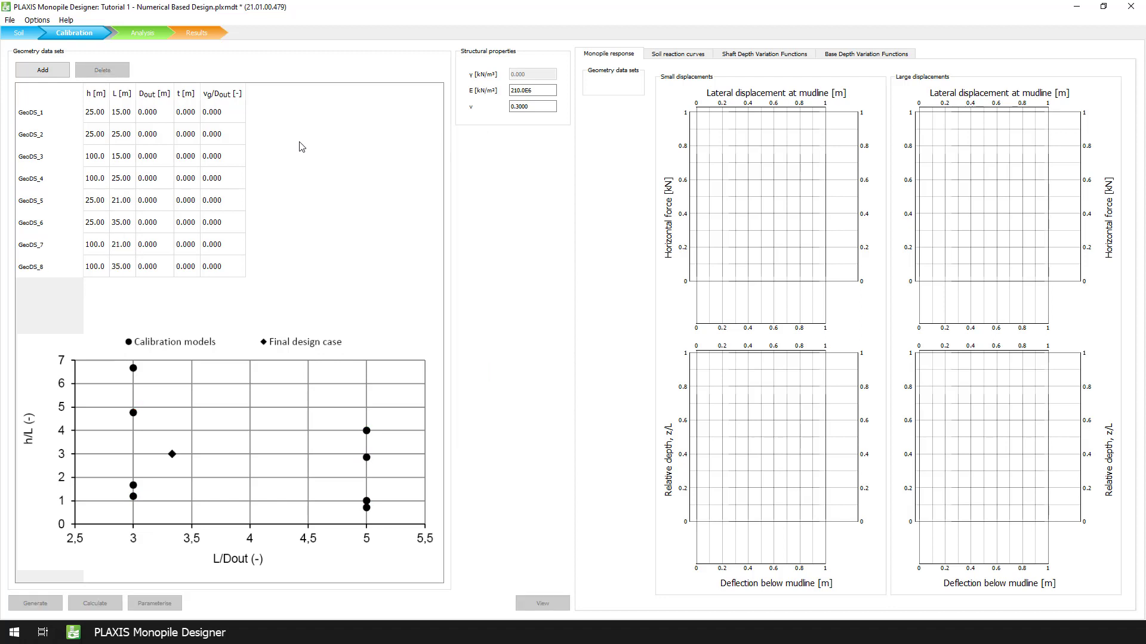
- Set Dout to 5 m for GeoDS_1–4 and 7 m for GeoDS_5–8
{"action": "left_click", "coordinate": [164, 119]}
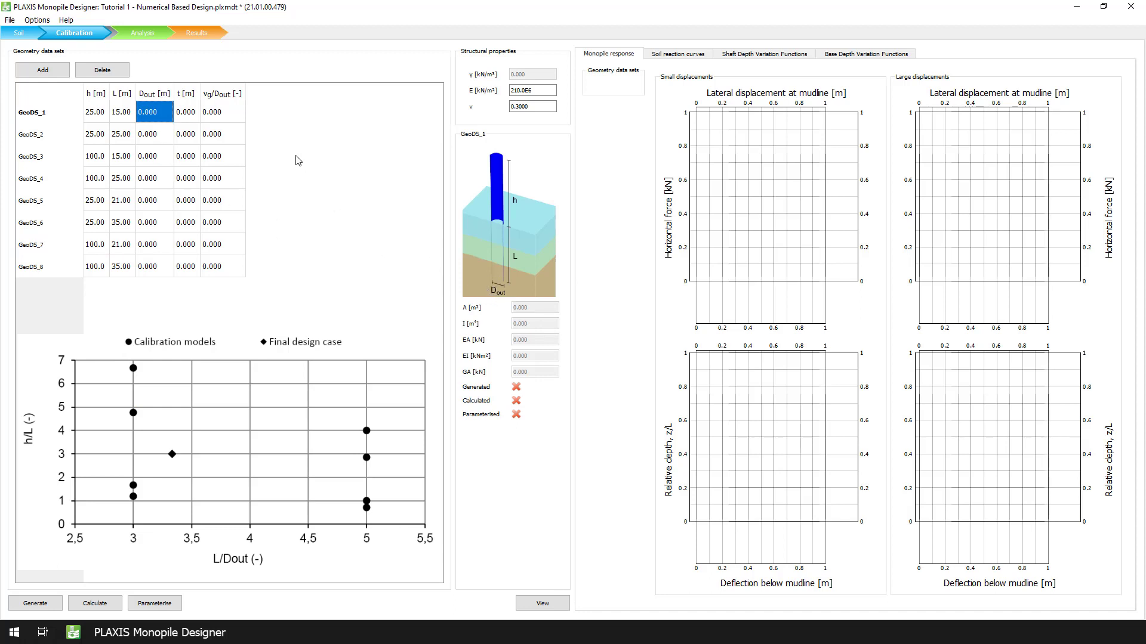
{"action": "type", "text": "5"}
{"action": "key", "text": "Return"}
{"action": "type", "text": "5"}
{"action": "key", "text": "Return"}
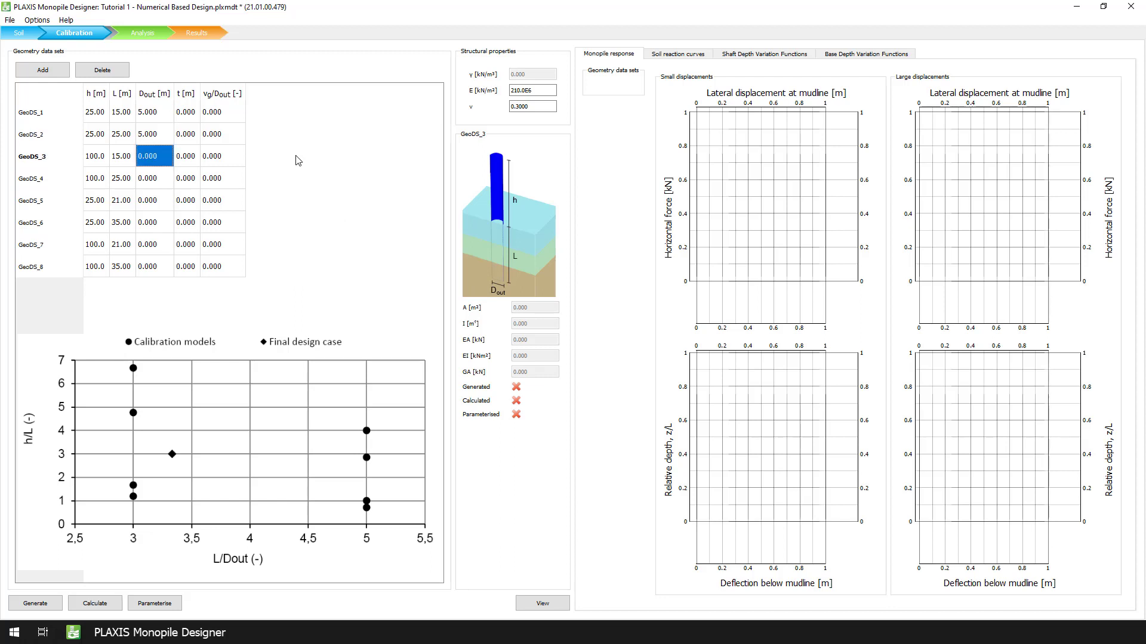
{"action": "type", "text": "5"}
{"action": "key", "text": "Return"}
{"action": "type", "text": "5"}
{"action": "key", "text": "Return"}
{"action": "type", "text": "7"}
{"action": "key", "text": "Return"}
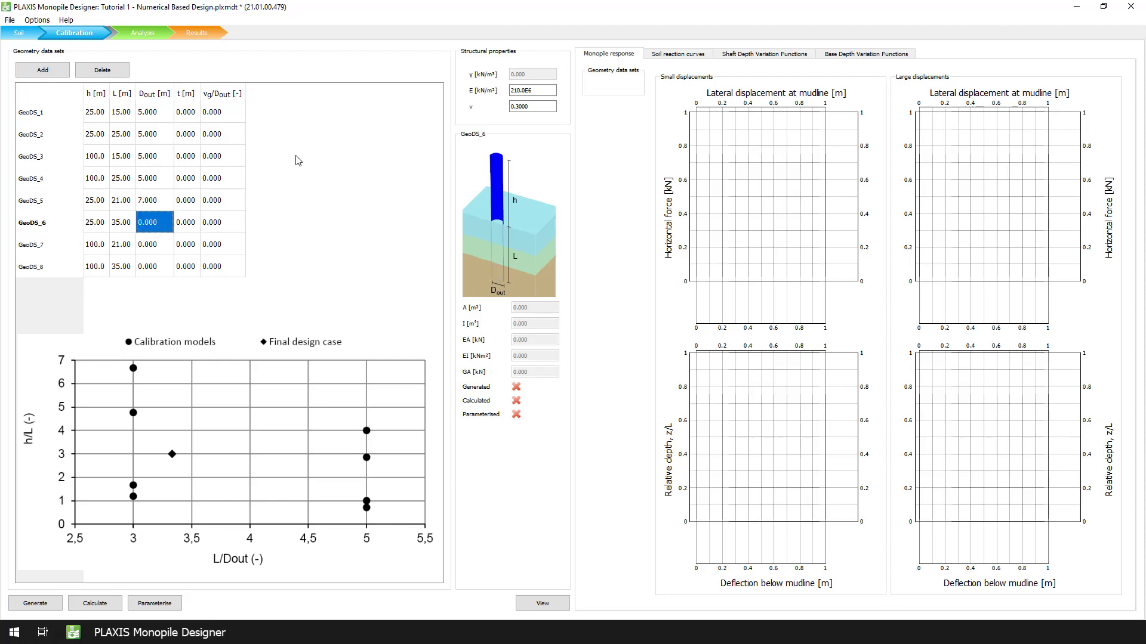
{"action": "type", "text": "7"}
{"action": "key", "text": "Return"}
{"action": "type", "text": "7"}
{"action": "key", "text": "Return"}
{"action": "type", "text": "7"}
{"action": "key", "text": "Return"}
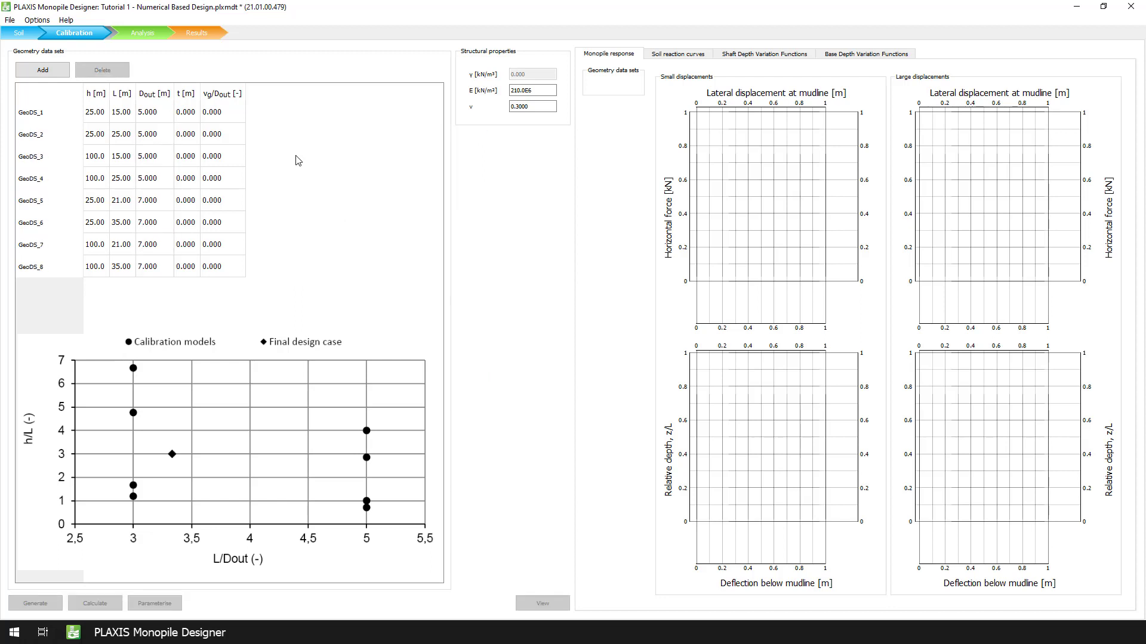
{"action": "left_click", "coordinate": [183, 113]}
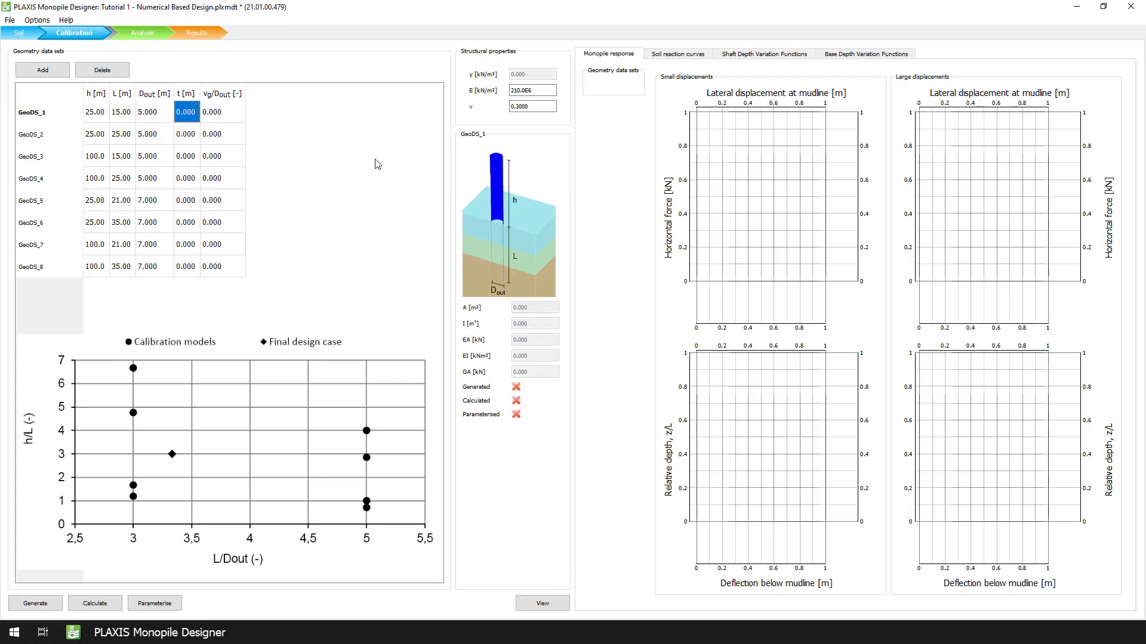
- Set wall thickness t to 0.05 m for sets 1–4 and 0.07 m for sets 5–8
{"action": "type", "text": "0.05"}
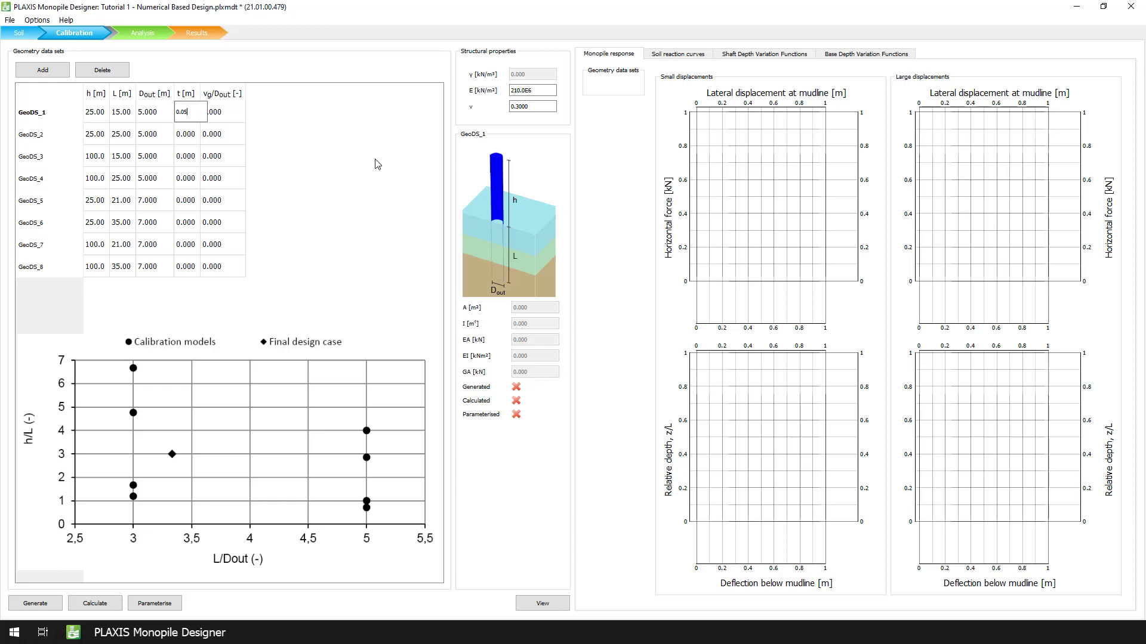
{"action": "key", "text": "Return"}
{"action": "type", "text": "0.05"}
{"action": "key", "text": "Return"}
{"action": "type", "text": "0.05"}
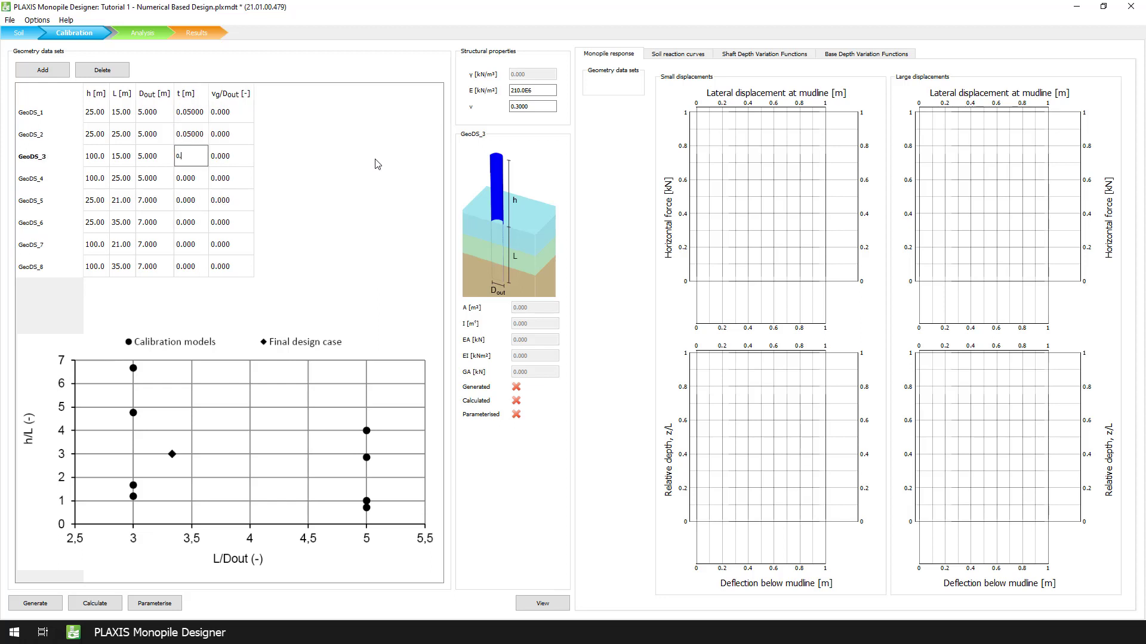
{"action": "key", "text": "Return"}
{"action": "type", "text": "0.05"}
{"action": "key", "text": "Return"}
{"action": "type", "text": "0."}
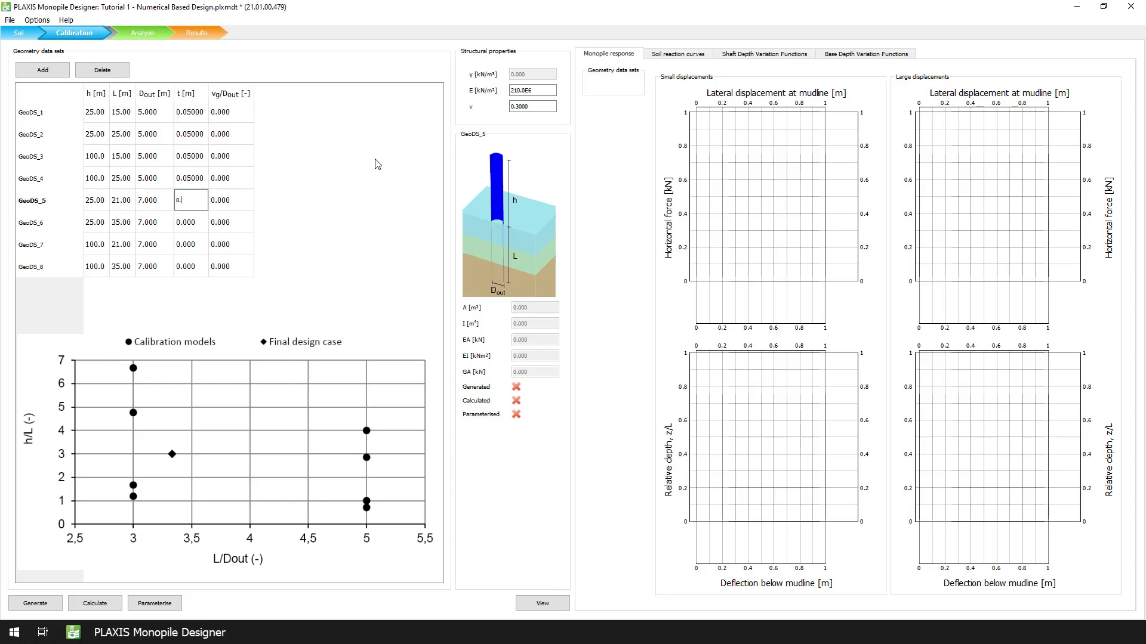
{"action": "type", "text": "07"}
{"action": "key", "text": "Return"}
{"action": "type", "text": "0.07"}
{"action": "key", "text": "Return"}
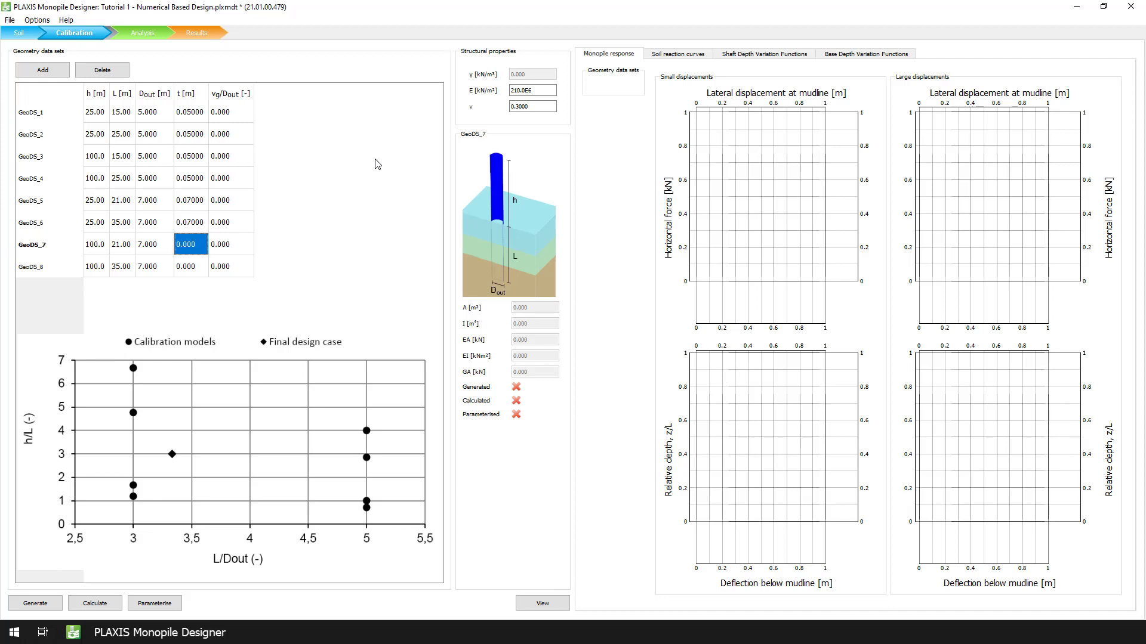
{"action": "type", "text": "0.07"}
{"action": "key", "text": "Return"}
{"action": "type", "text": "0.07"}
{"action": "key", "text": "Return"}
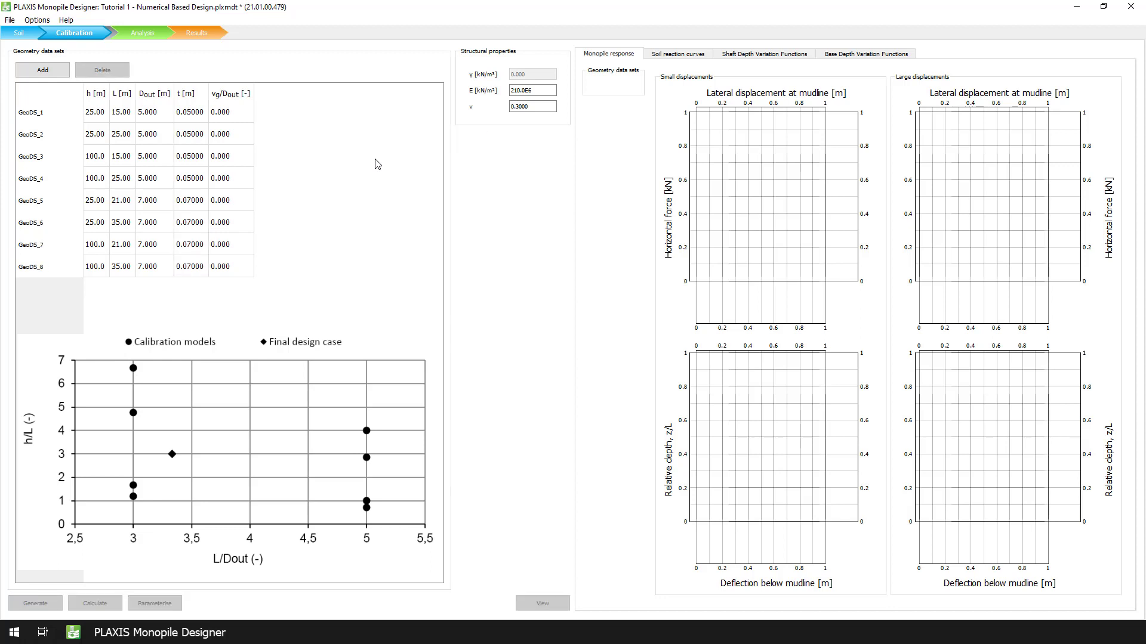
- Enter vg/Dout 0.2 for GeoDS_1 through GeoDS_5
{"action": "left_click", "coordinate": [239, 116]}
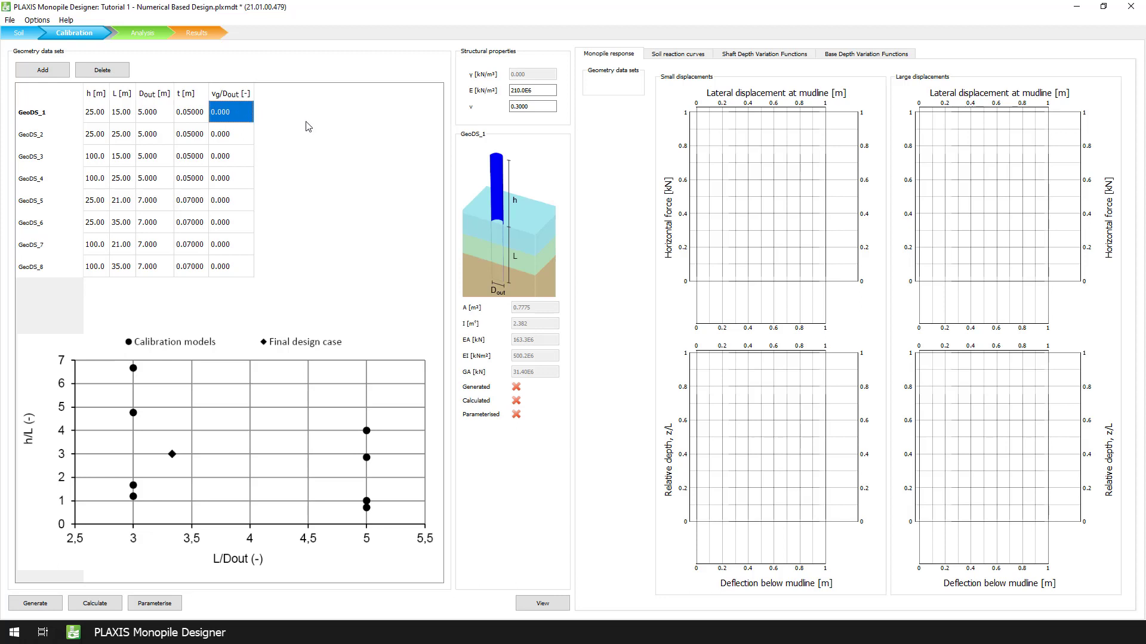
{"action": "type", "text": "0.2"}
{"action": "key", "text": "Return"}
{"action": "type", "text": "0.2"}
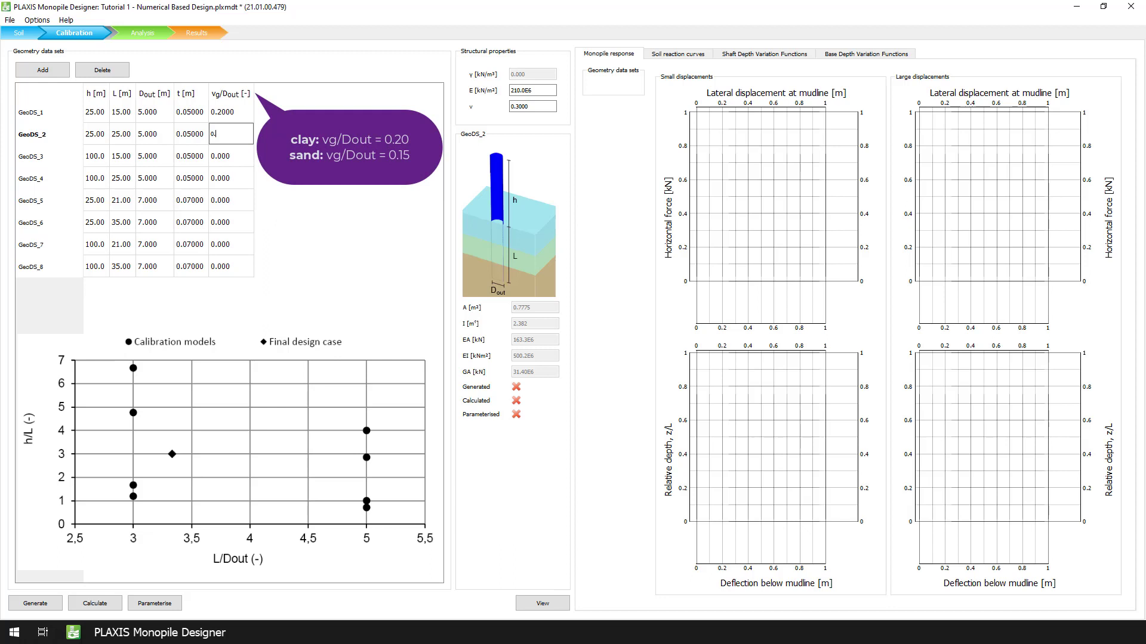
{"action": "key", "text": "Return"}
{"action": "type", "text": "0.2"}
{"action": "key", "text": "Return"}
{"action": "type", "text": "0.2"}
{"action": "key", "text": "Return"}
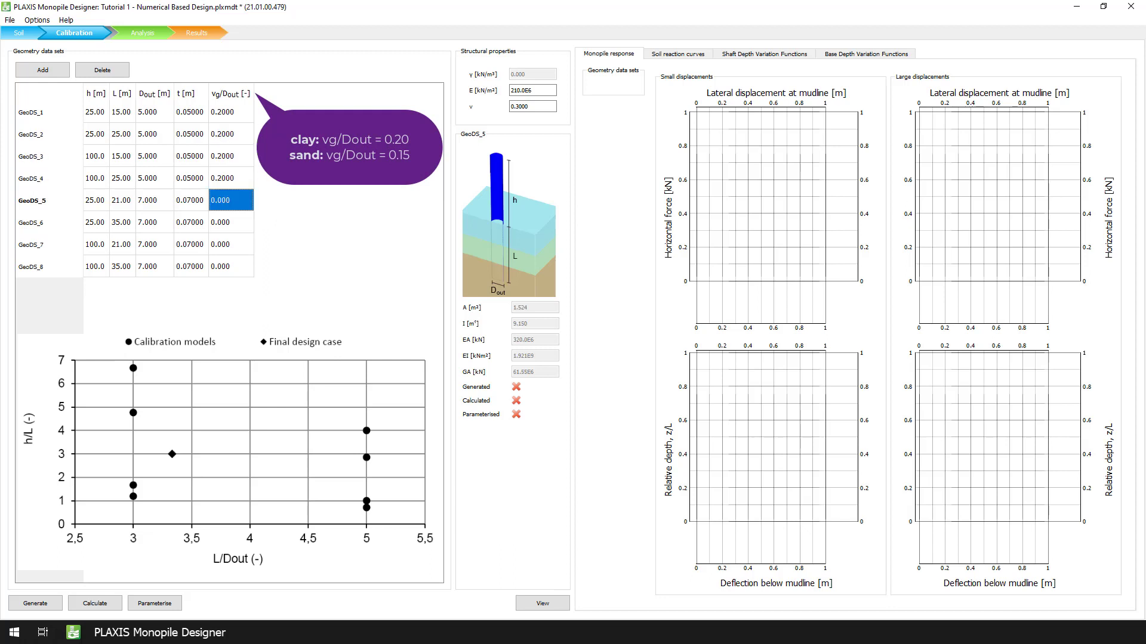
{"action": "type", "text": "0.2"}
{"action": "key", "text": "Return"}
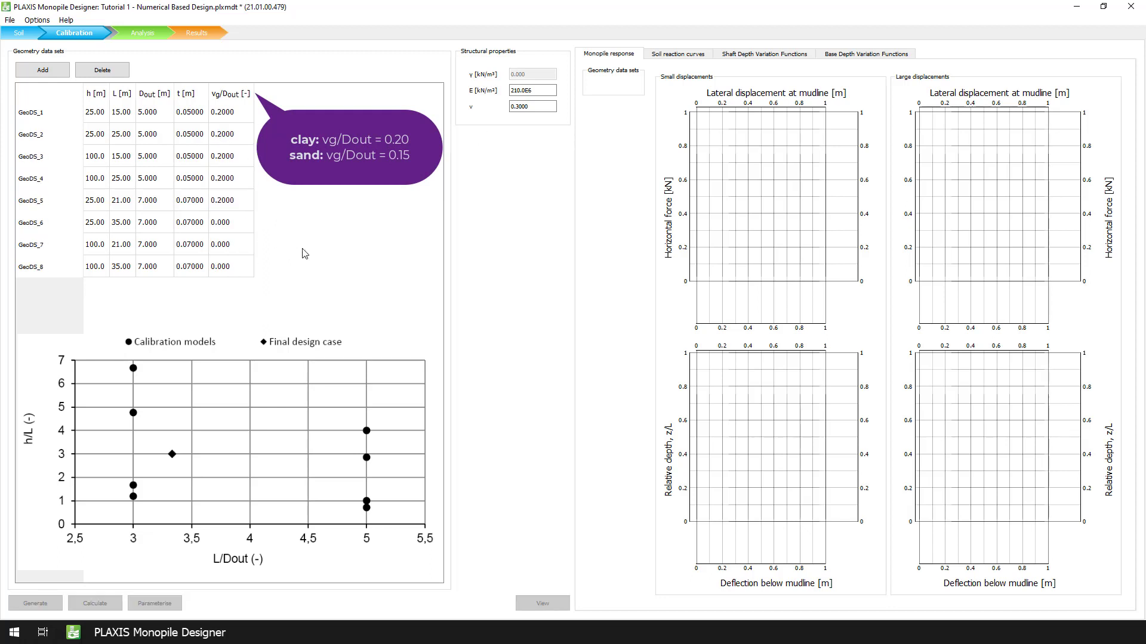
- Enter vg/Dout 0.2 for GeoDS_6 to GeoDS_8 and verify the GeoDS_6 value
{"action": "left_click", "coordinate": [240, 221]}
{"action": "type", "text": "0.2"}
{"action": "key", "text": "Return"}
{"action": "type", "text": "0.2"}
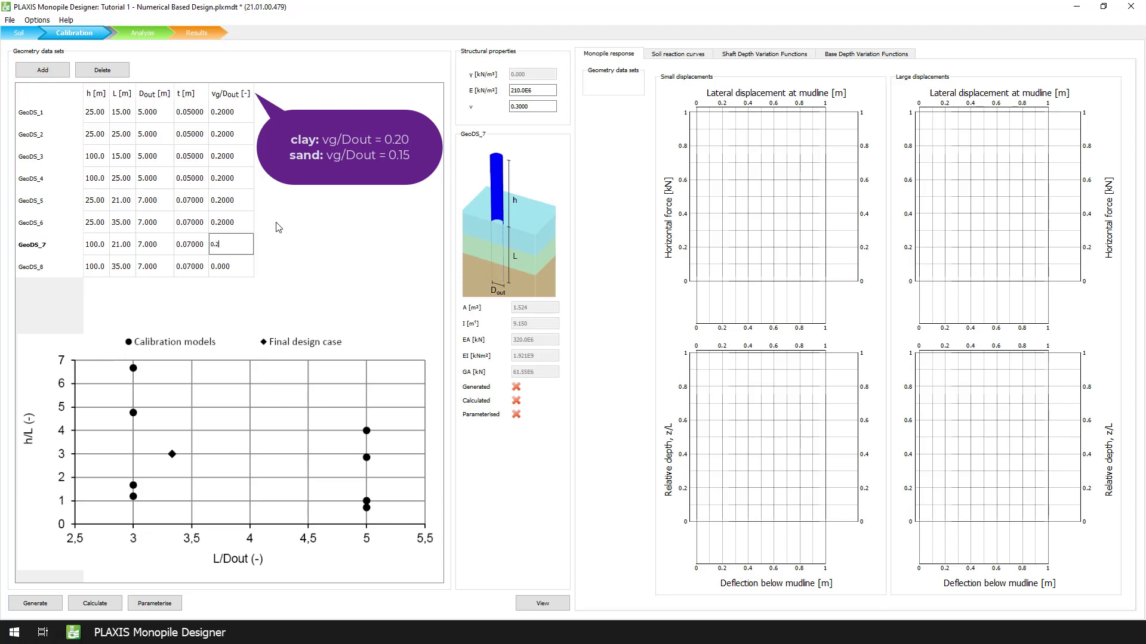
{"action": "key", "text": "Return"}
{"action": "type", "text": "0.2"}
{"action": "key", "text": "Return"}
{"action": "left_click", "coordinate": [237, 222]}
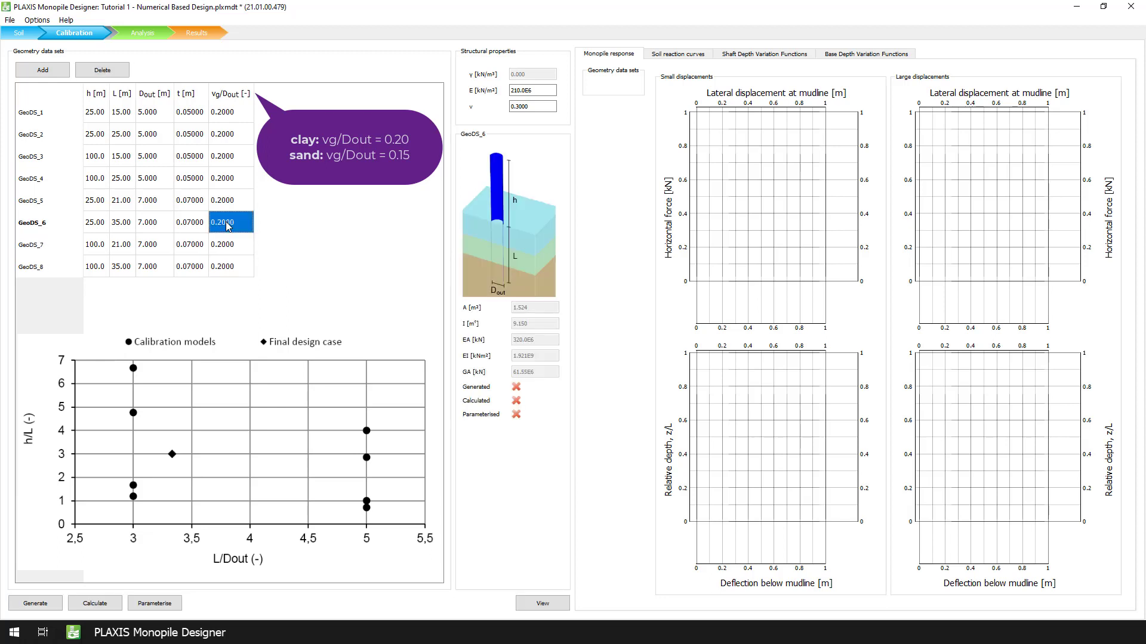
{"action": "left_click", "coordinate": [316, 180]}
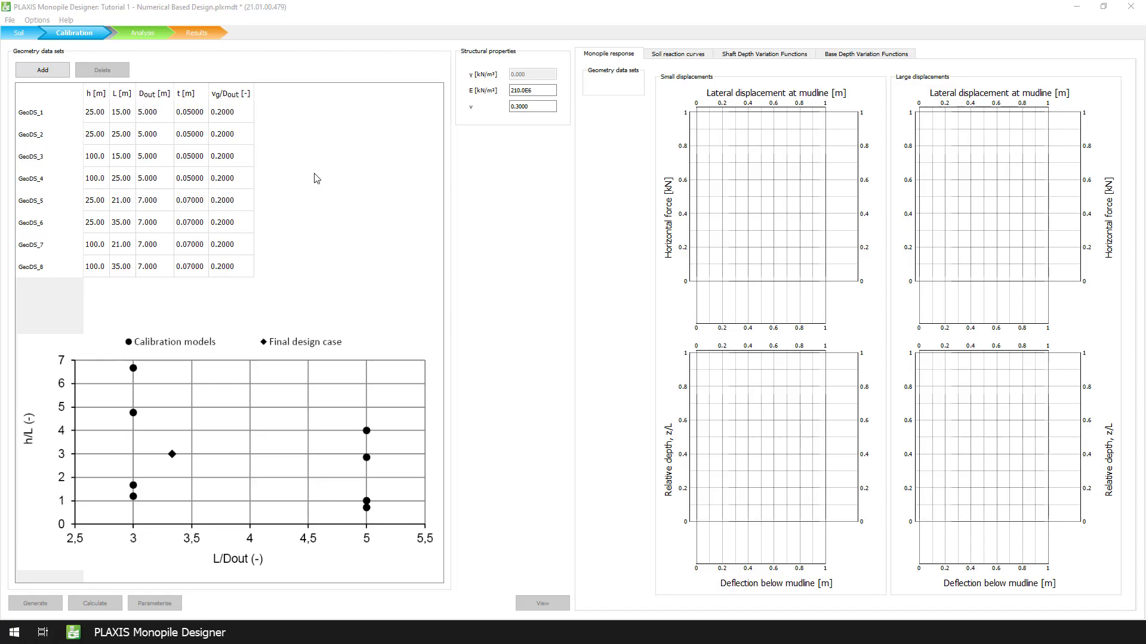
- Select GeoDS_1 in the geometry data sets table
{"action": "left_click", "coordinate": [237, 112]}
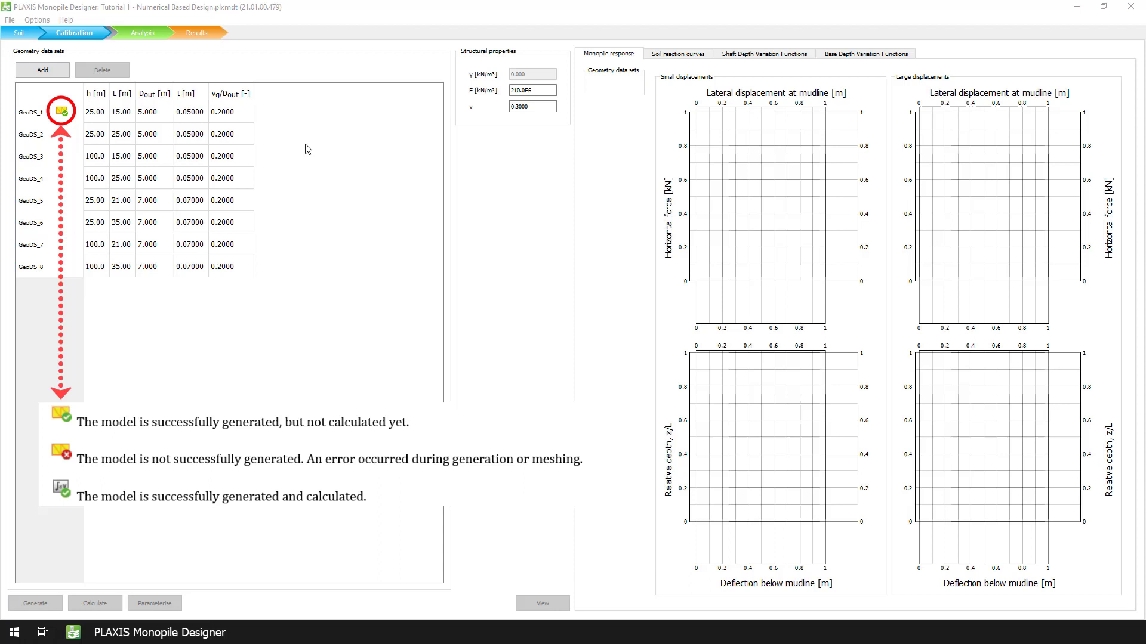
- Open GeoDS_1's model in PLAXIS 3D, accepting the manual-changes warning
{"action": "left_click", "coordinate": [250, 115]}
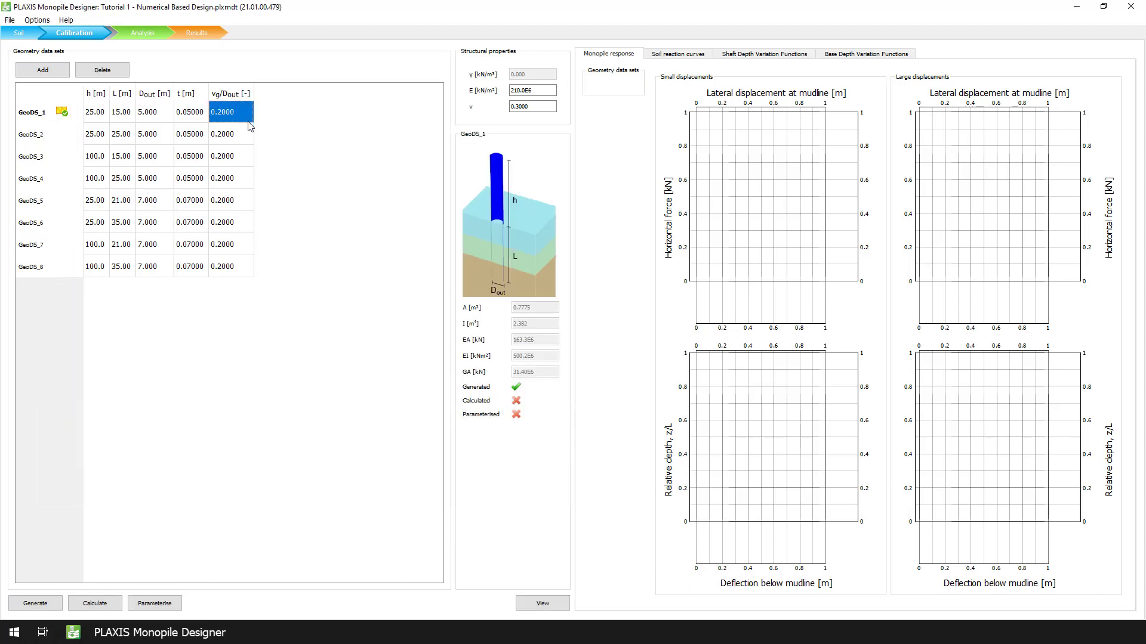
{"action": "left_click", "coordinate": [542, 603]}
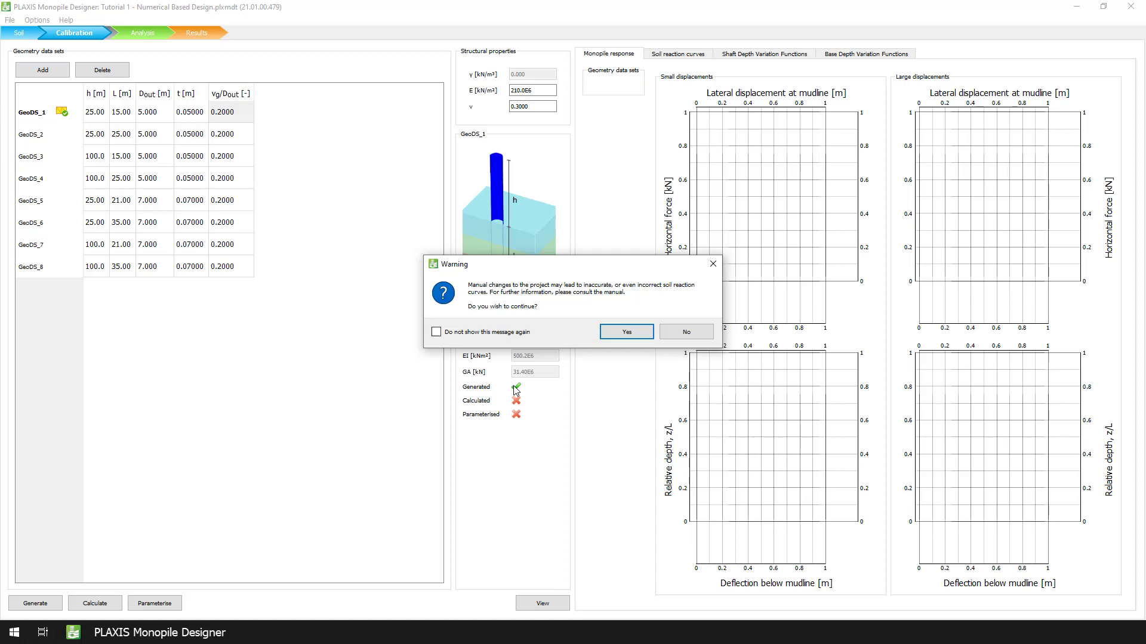
{"action": "left_click", "coordinate": [624, 332]}
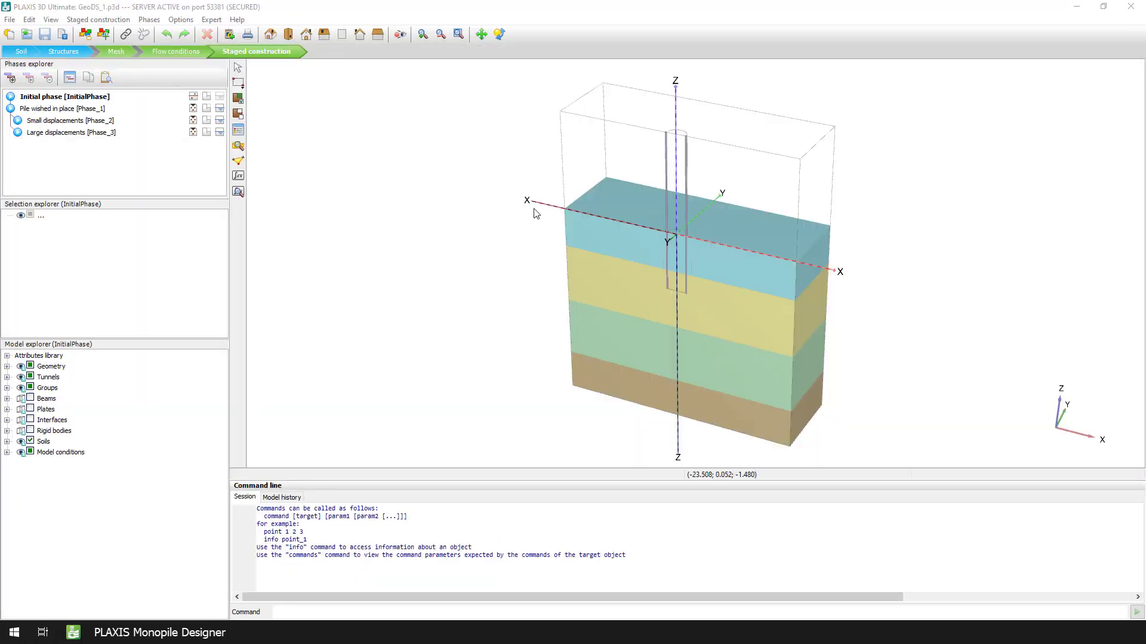
- In Structures mode, inspect the monopile's top and base points, orbiting around the pile and soil box
{"action": "left_click", "coordinate": [76, 54]}
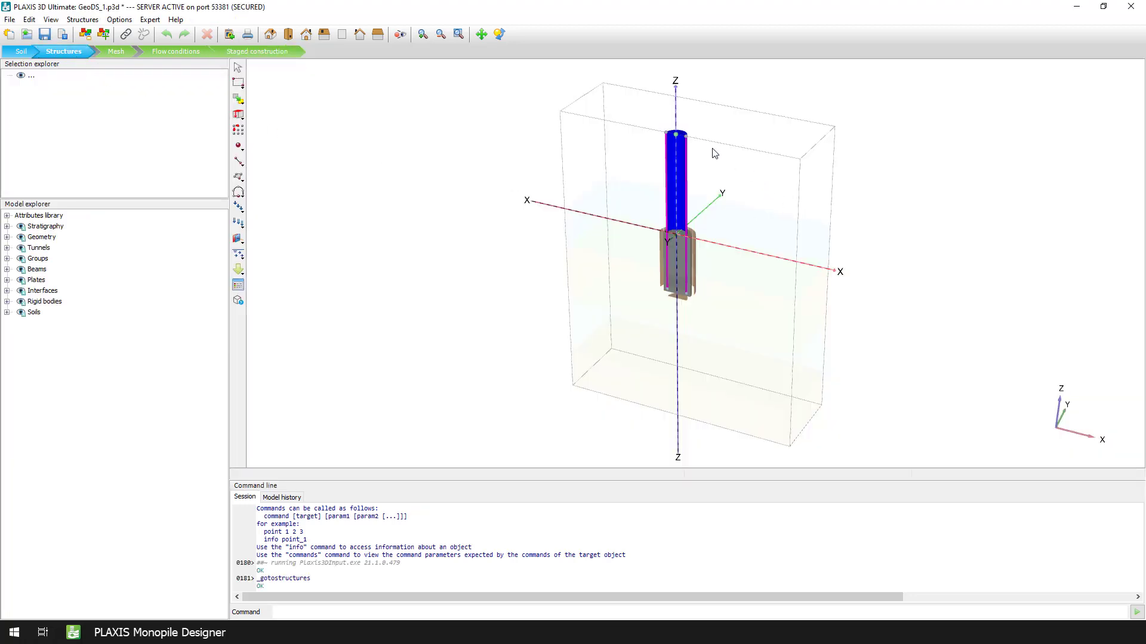
{"action": "left_click", "coordinate": [685, 140]}
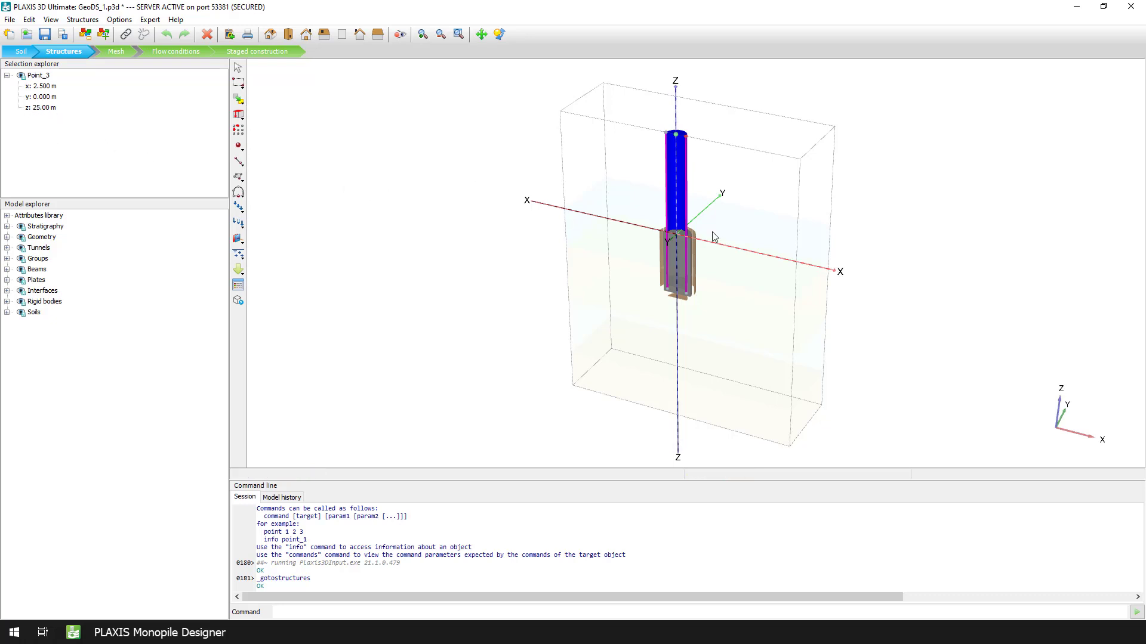
{"action": "scroll", "coordinate": [687, 300], "scroll_direction": "up", "scroll_amount": 5}
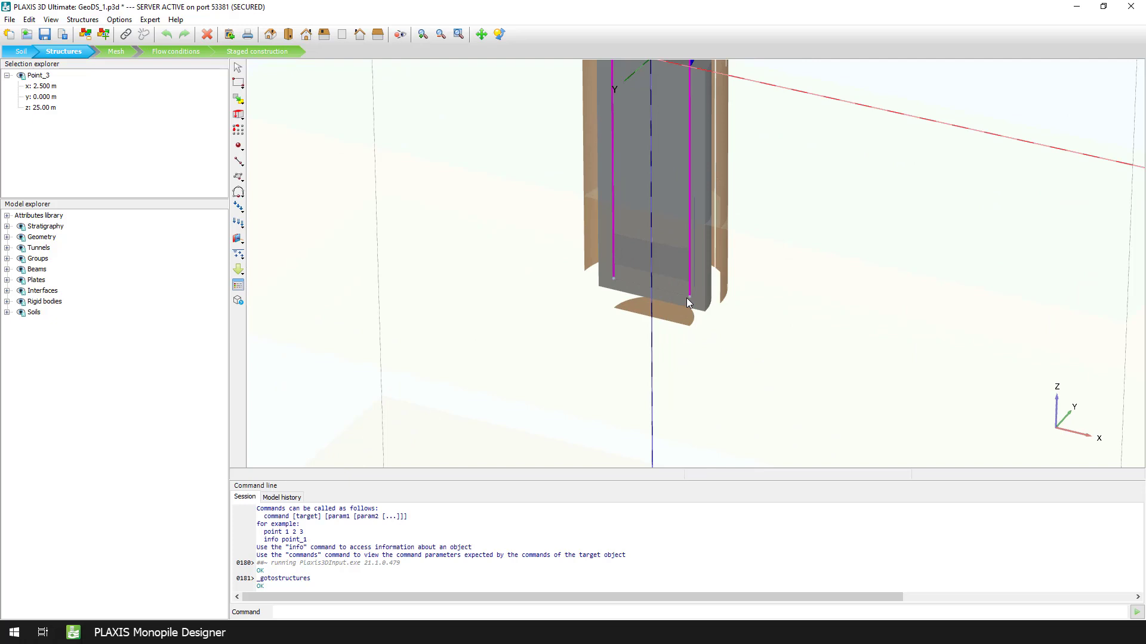
{"action": "left_click", "coordinate": [689, 298]}
{"action": "left_click_drag", "start_coordinate": [689, 298], "coordinate": [683, 235]}
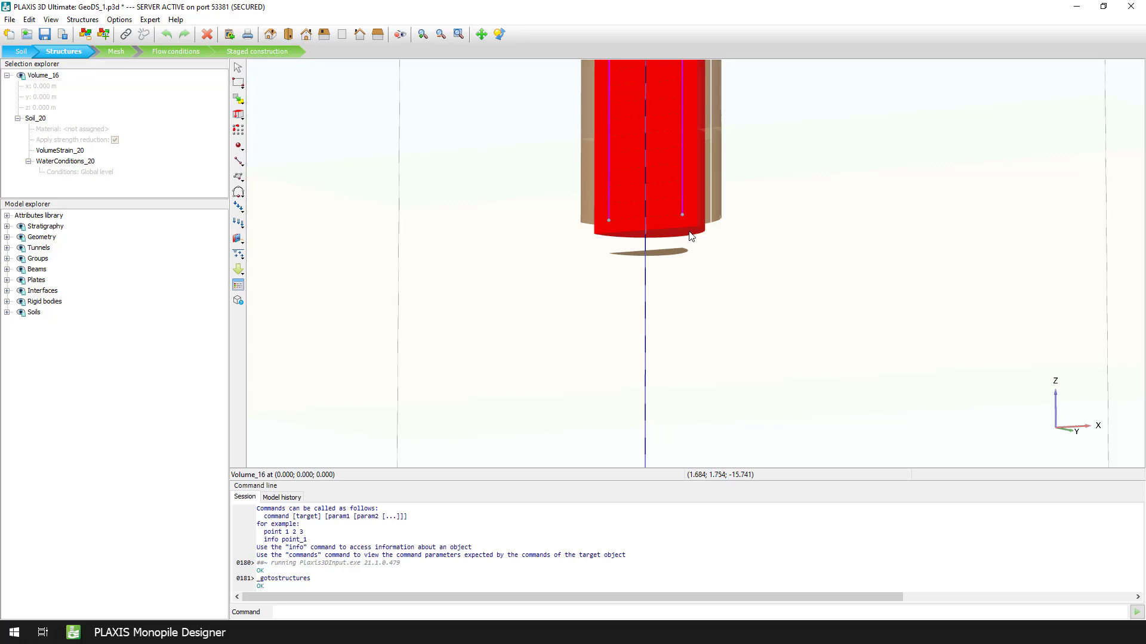
{"action": "mouse_move", "coordinate": [724, 248]}
{"action": "left_mouse_down"}
{"action": "mouse_move", "coordinate": [725, 257]}
{"action": "mouse_move", "coordinate": [715, 242]}
{"action": "left_mouse_up"}
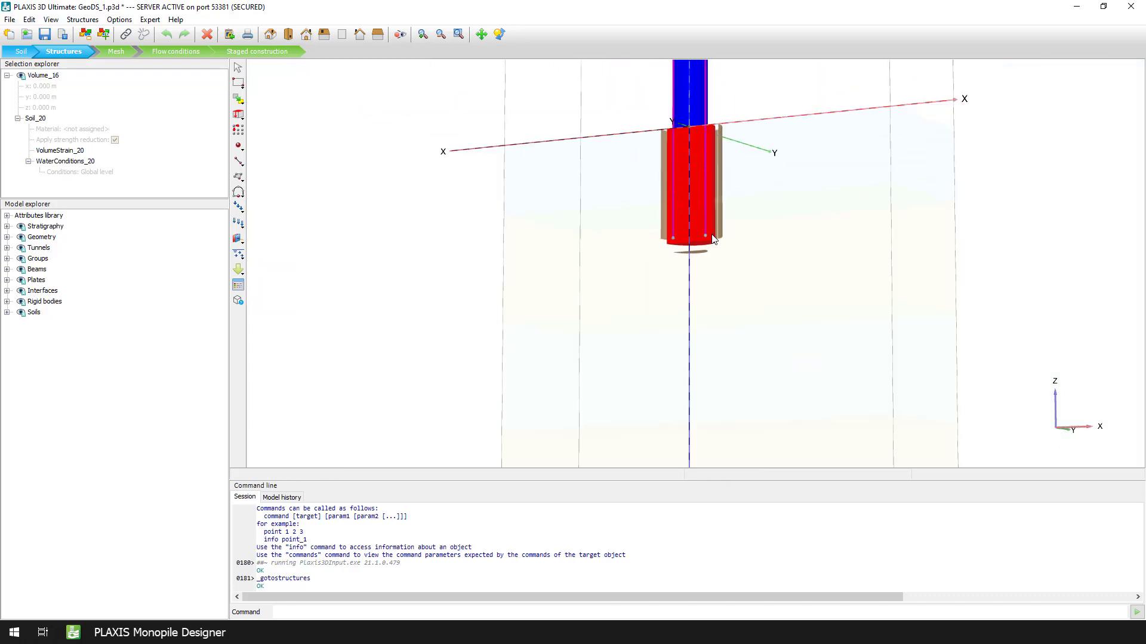
{"action": "left_click", "coordinate": [705, 241]}
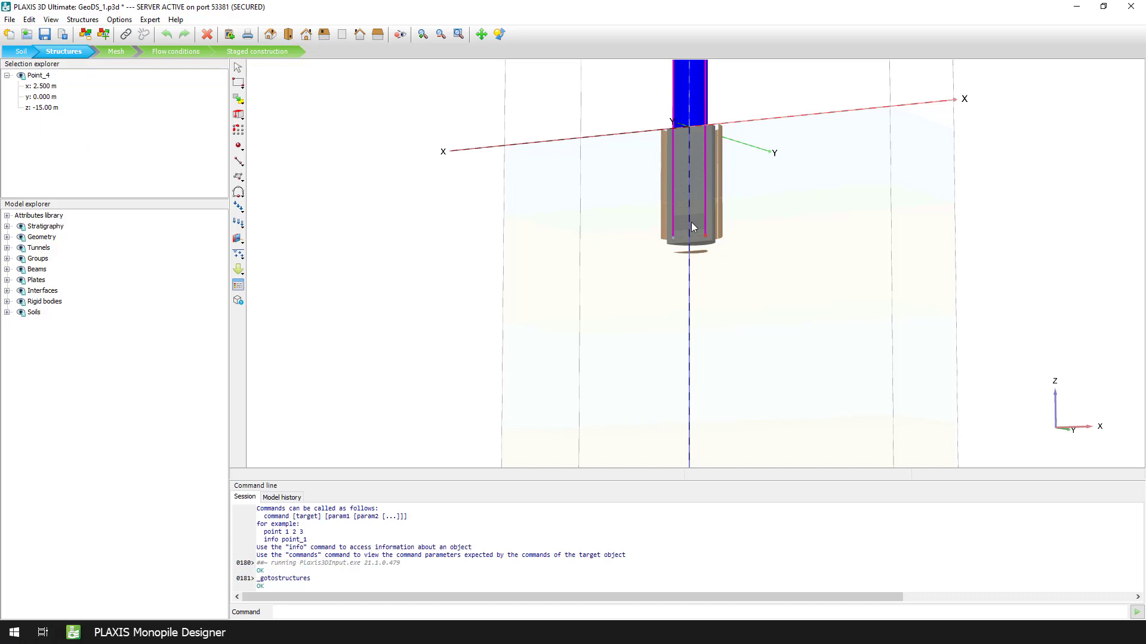
{"action": "left_click_drag", "start_coordinate": [691, 222], "coordinate": [794, 280]}
{"action": "left_click", "coordinate": [794, 280]}
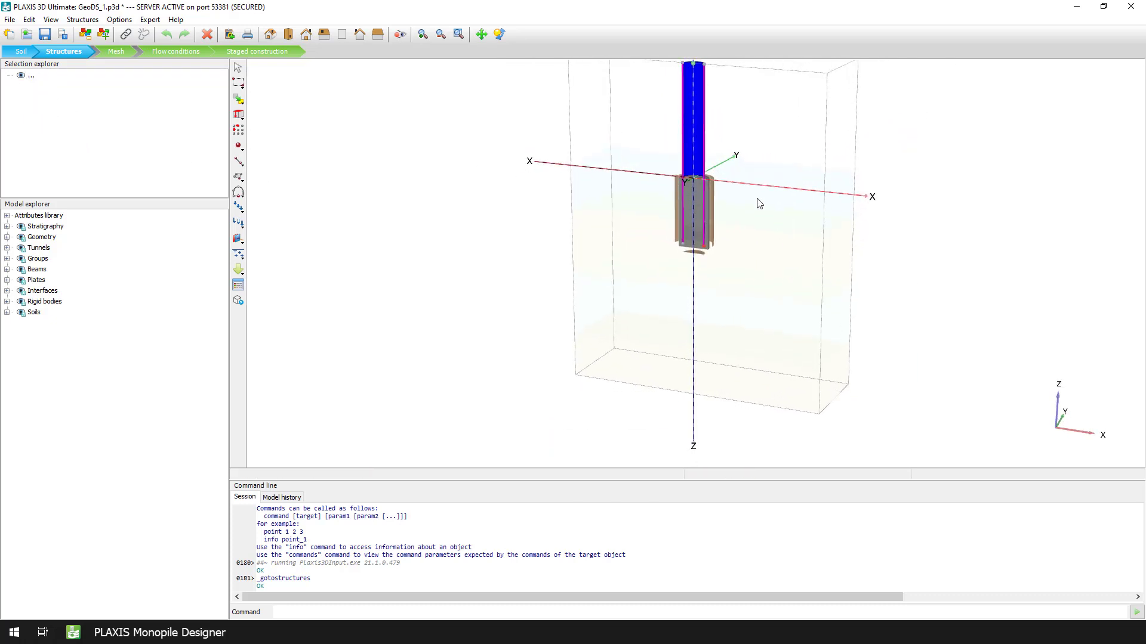
{"action": "scroll", "coordinate": [733, 185], "scroll_direction": "up", "scroll_amount": 5}
{"action": "scroll", "coordinate": [733, 185], "scroll_direction": "down", "scroll_amount": 3}
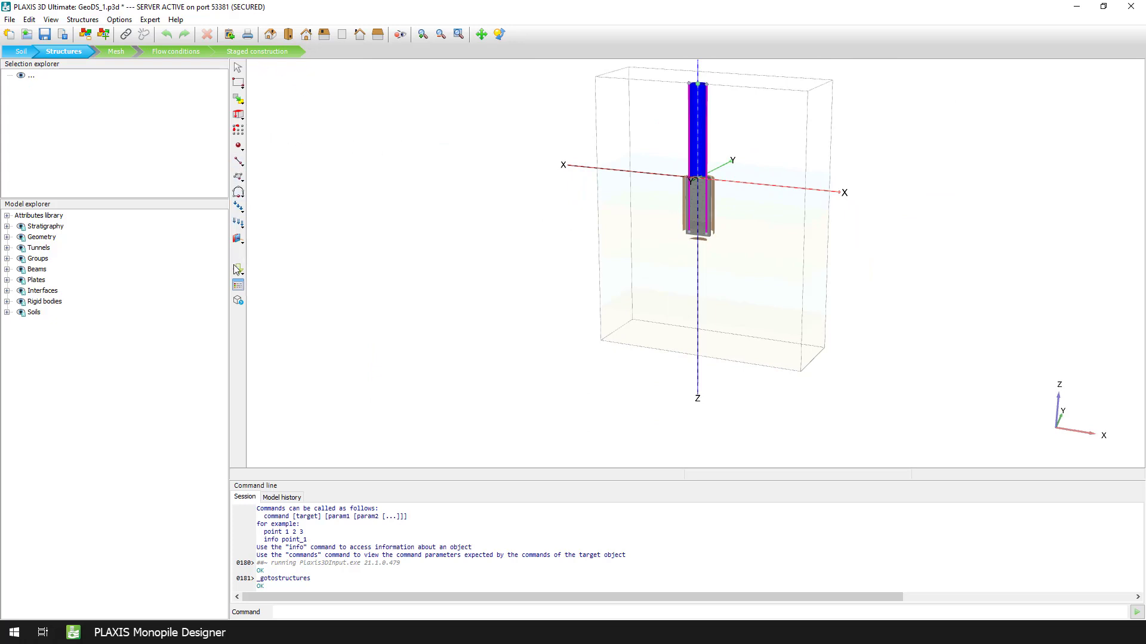
- Review SoilZone_1's material model, drainage type and undrained shear strength parameters without changes
{"action": "left_click", "coordinate": [235, 288]}
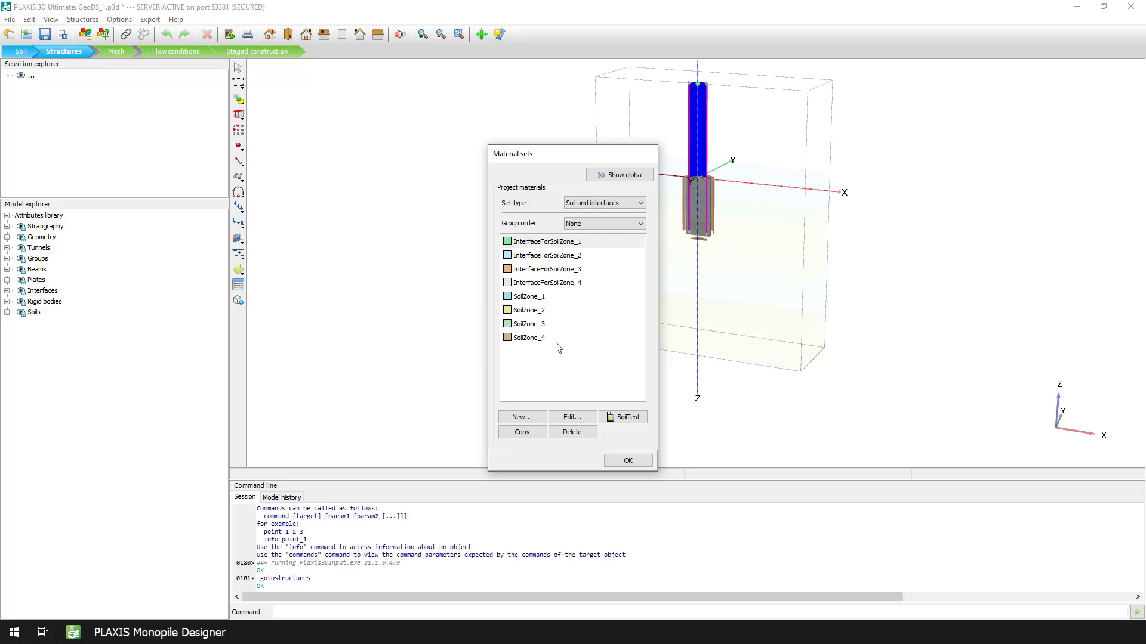
{"action": "left_click", "coordinate": [537, 296]}
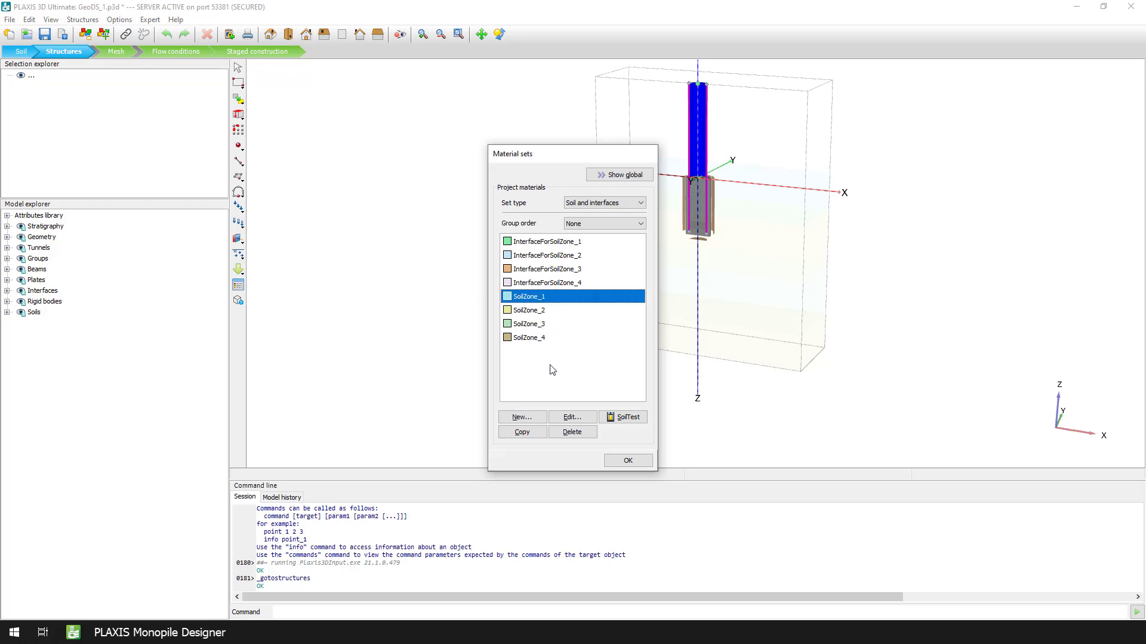
{"action": "left_click", "coordinate": [571, 417]}
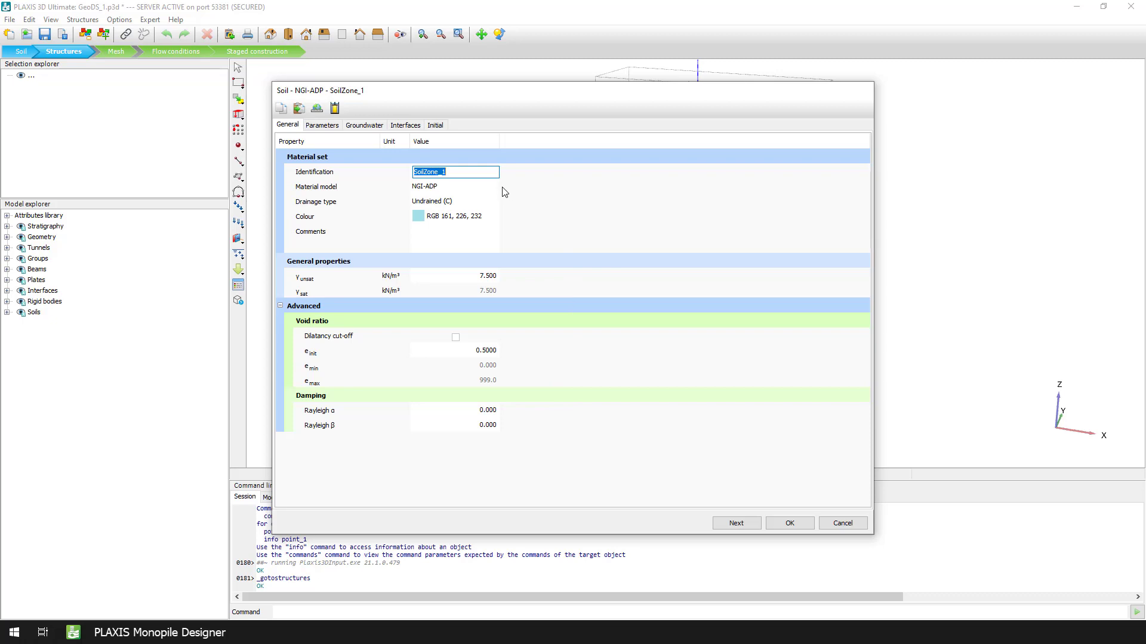
{"action": "left_click", "coordinate": [483, 190]}
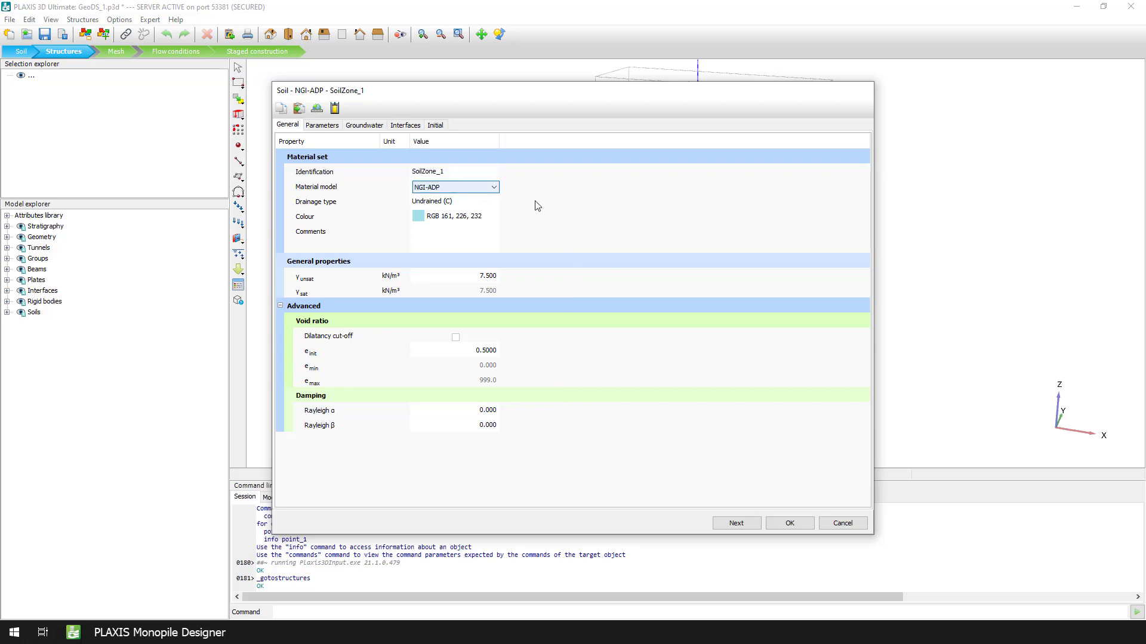
{"action": "key", "text": "Down"}
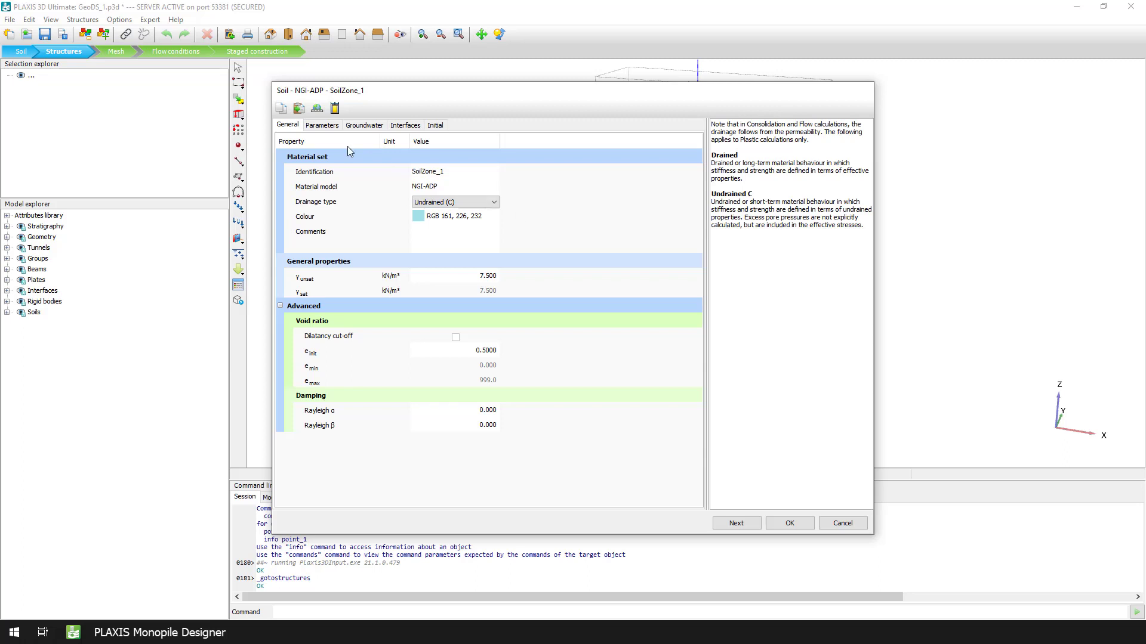
{"action": "left_click", "coordinate": [332, 127]}
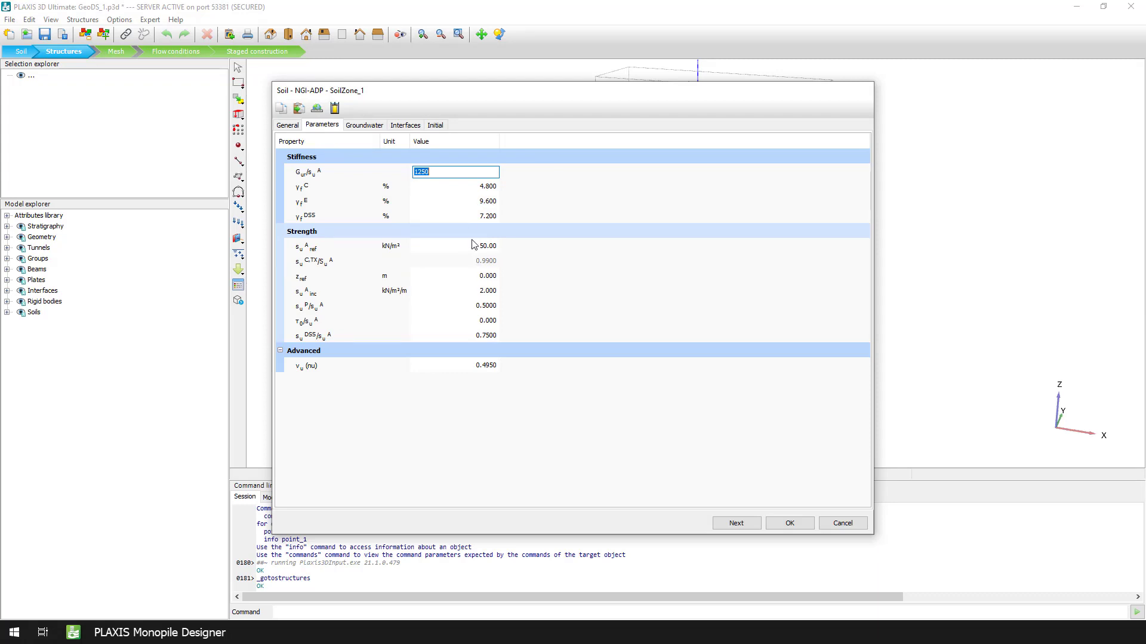
{"action": "left_click", "coordinate": [488, 249]}
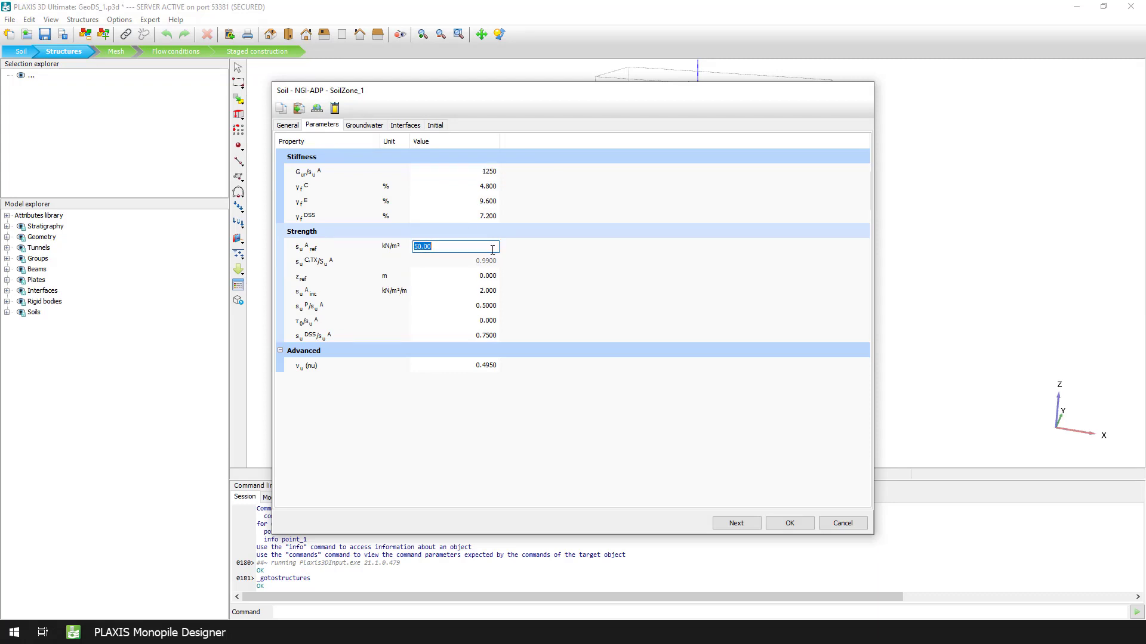
{"action": "key", "text": "Tab"}
{"action": "left_click", "coordinate": [840, 523]}
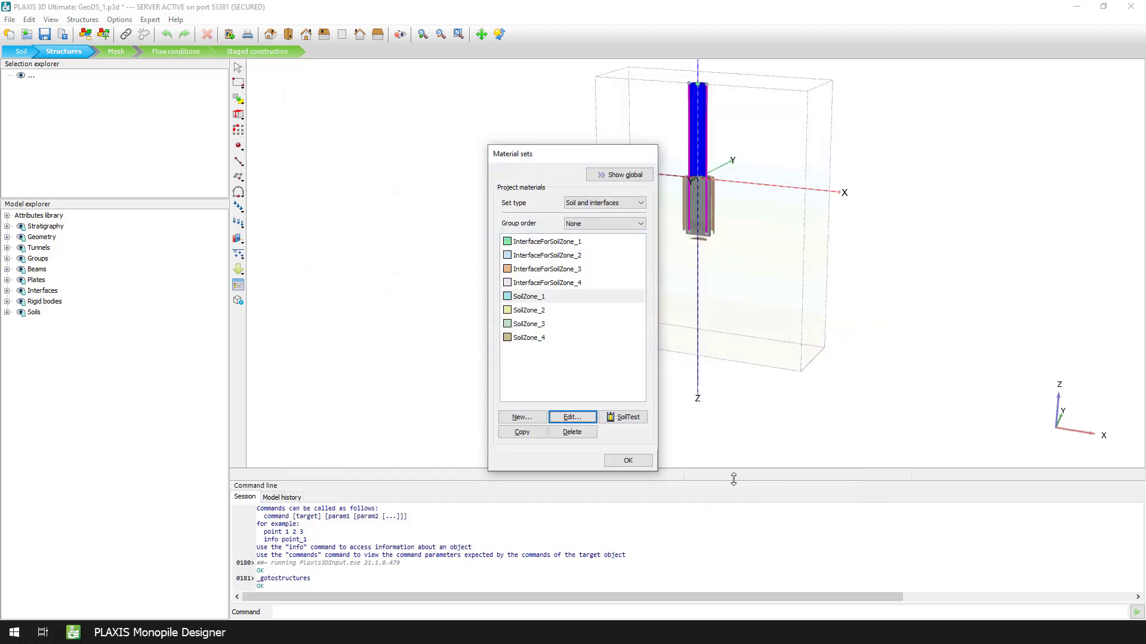
- Close the material sets and exit PLAXIS 3D without saving GeoDS_1
{"action": "left_click", "coordinate": [643, 459]}
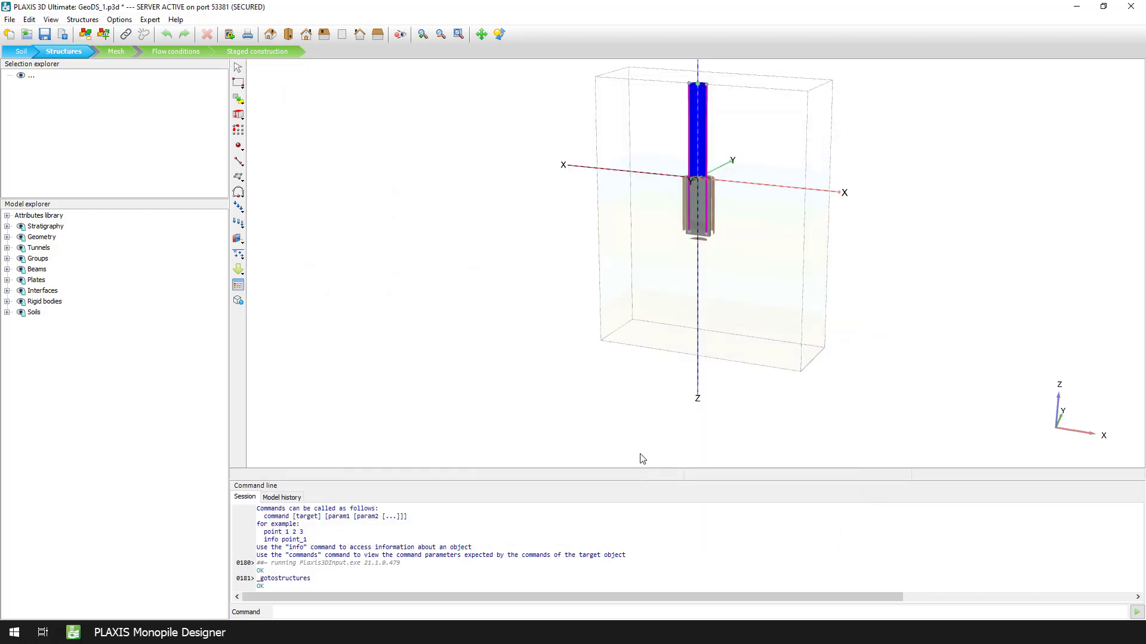
{"action": "left_click", "coordinate": [1131, 6]}
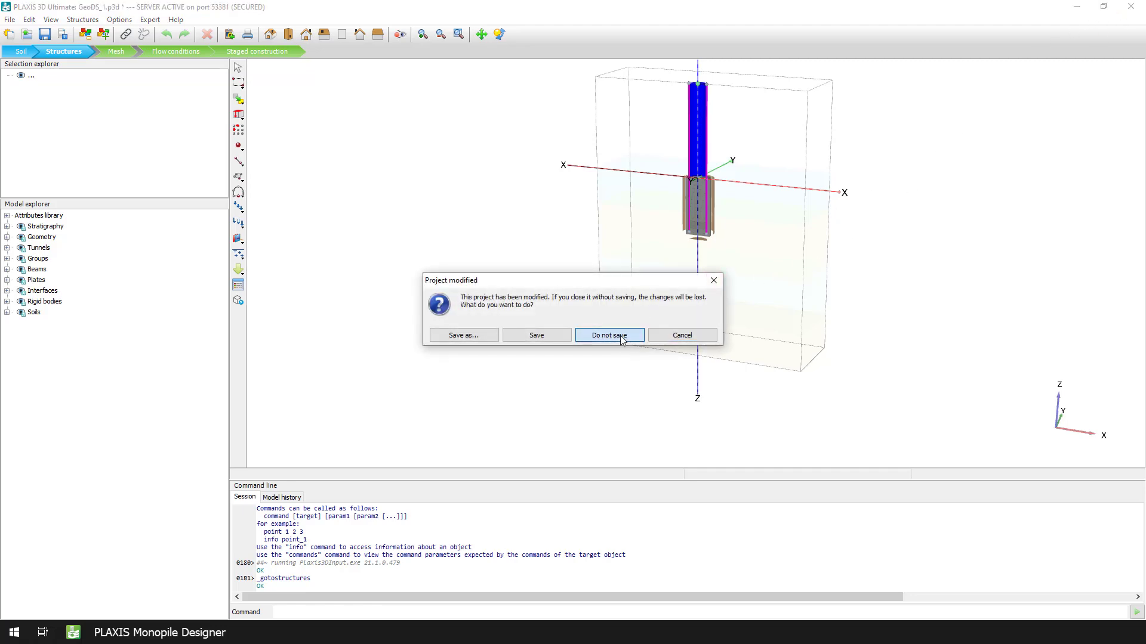
{"action": "left_click", "coordinate": [621, 336]}
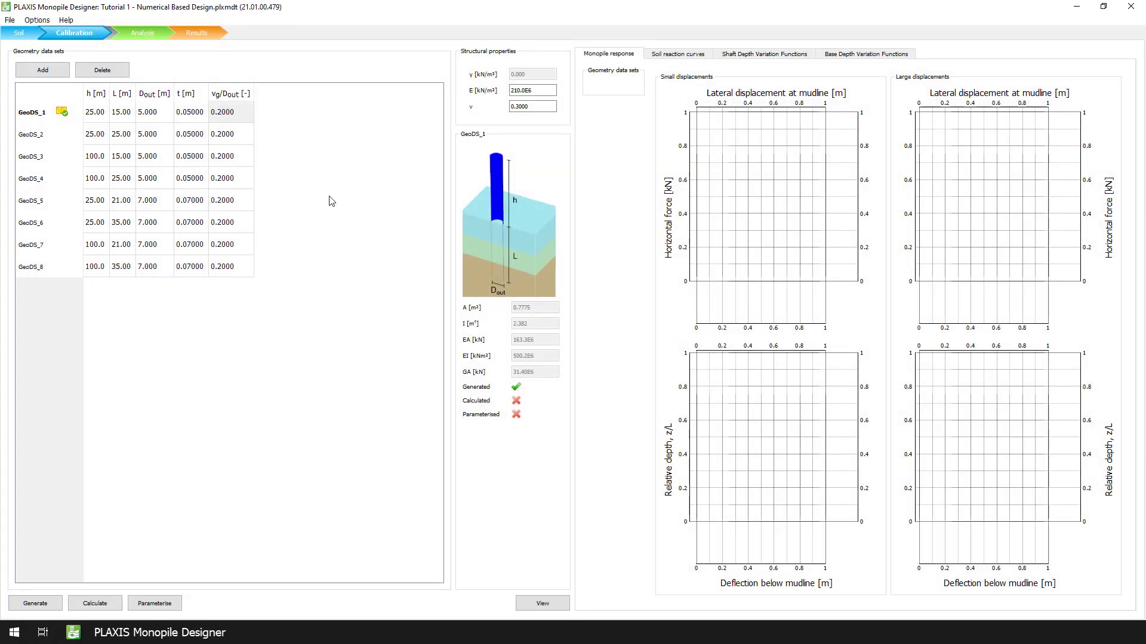
- Select GeoDS_2 through GeoDS_8 and generate their 3D models in one batch
{"action": "left_click", "coordinate": [38, 136]}
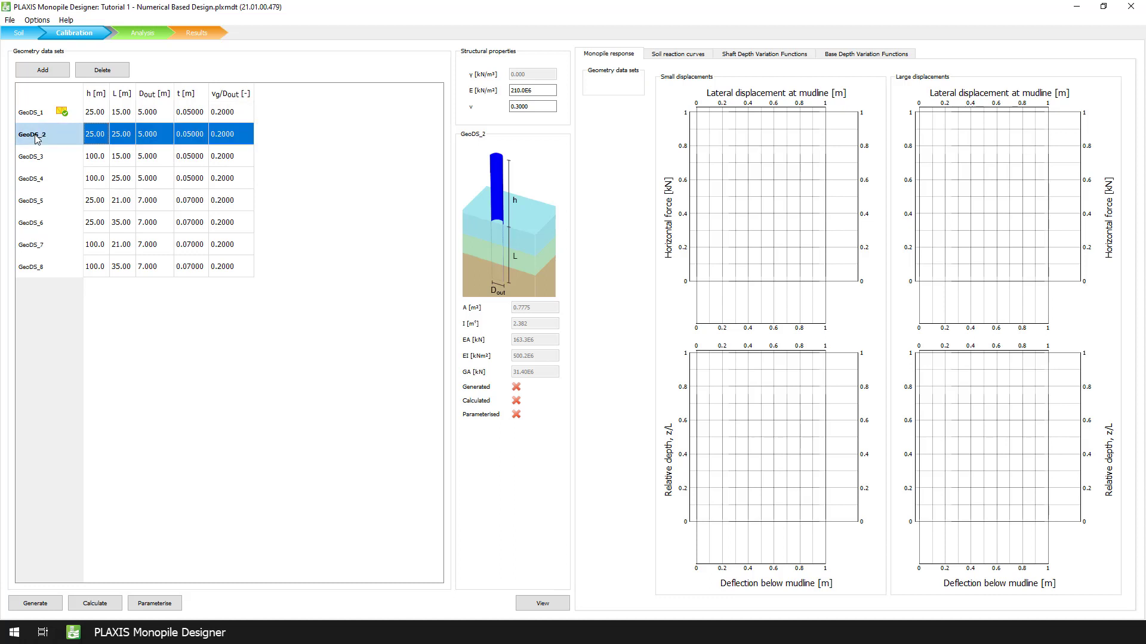
{"action": "left_click", "coordinate": [47, 269], "text": "shift"}
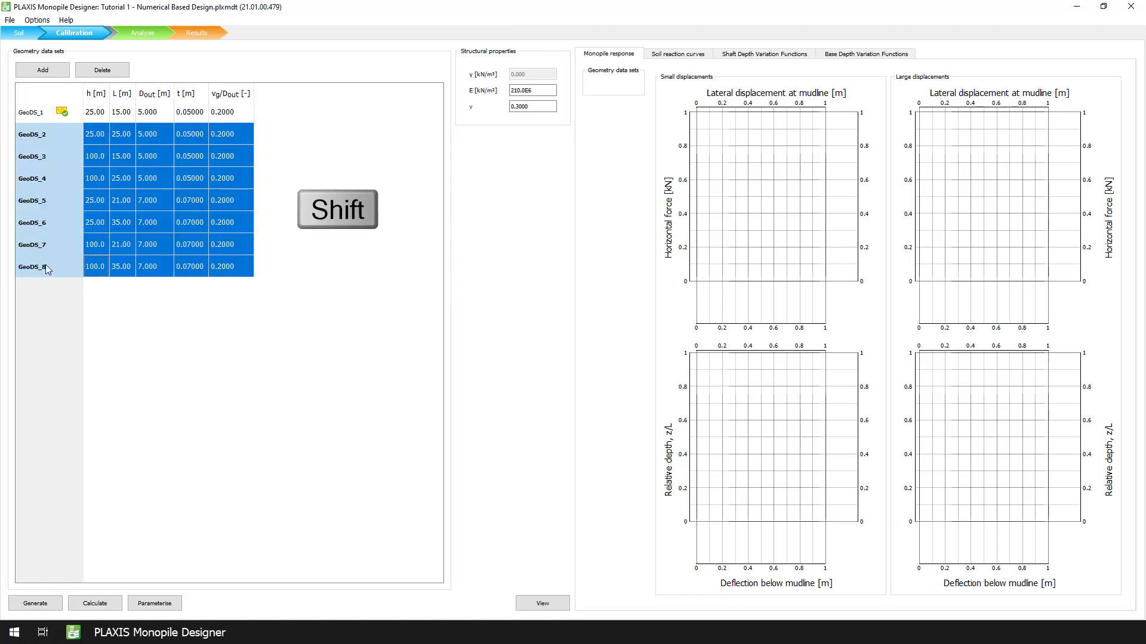
{"action": "left_click", "coordinate": [36, 602]}
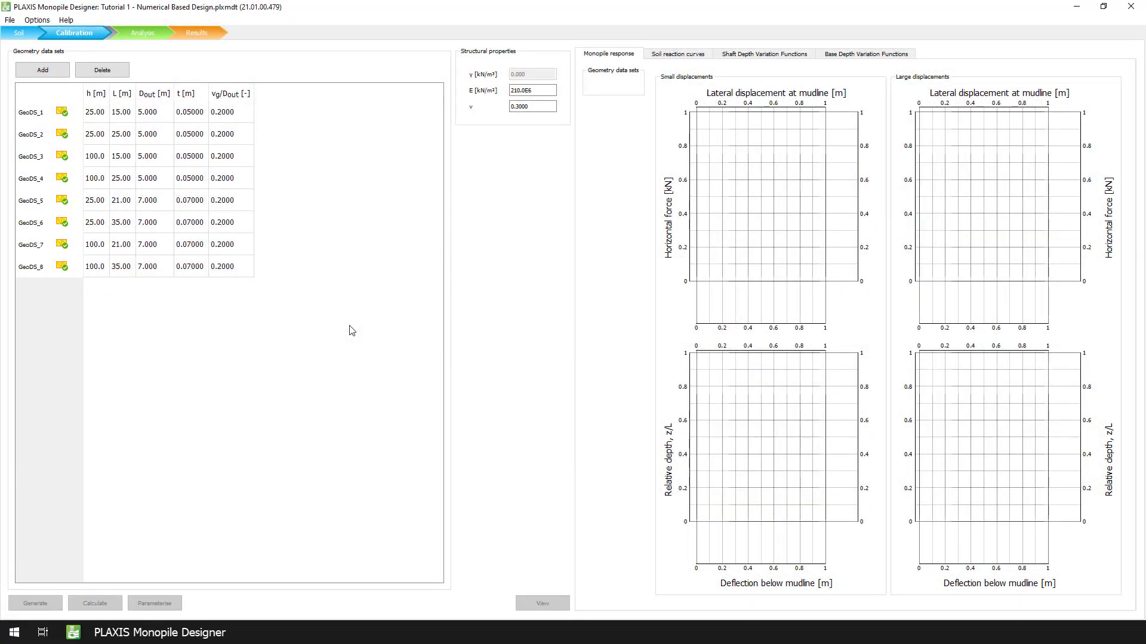
- Select GeoDS_1 through GeoDS_8 and run the calculation for all of them
{"action": "left_click", "coordinate": [33, 112]}
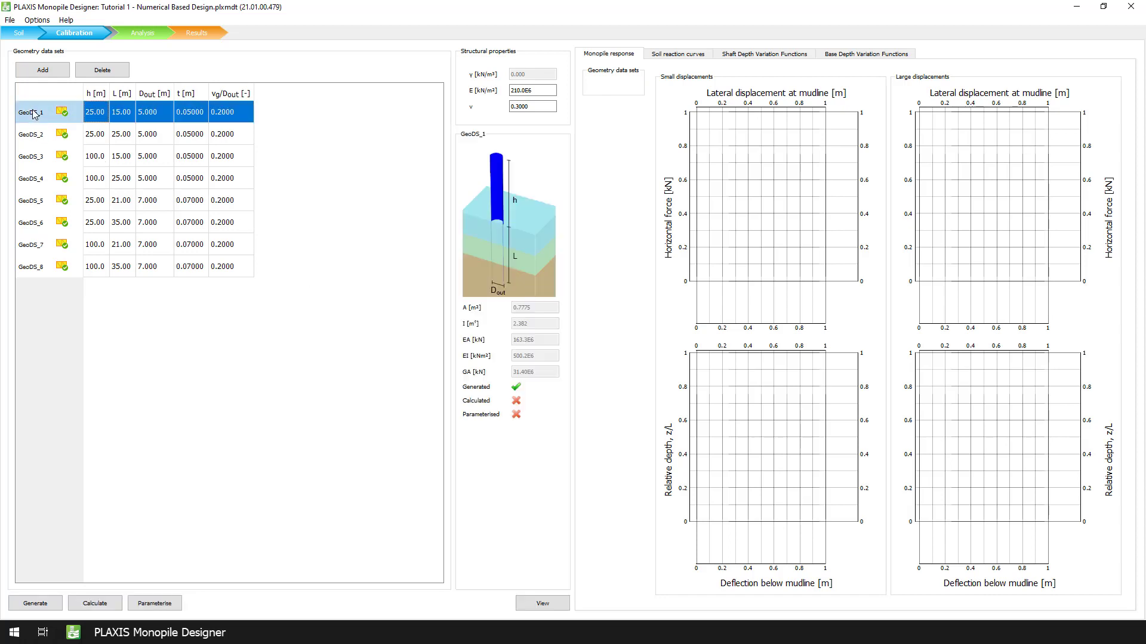
{"action": "left_click", "coordinate": [42, 270], "text": "shift"}
{"action": "left_click", "coordinate": [115, 600]}
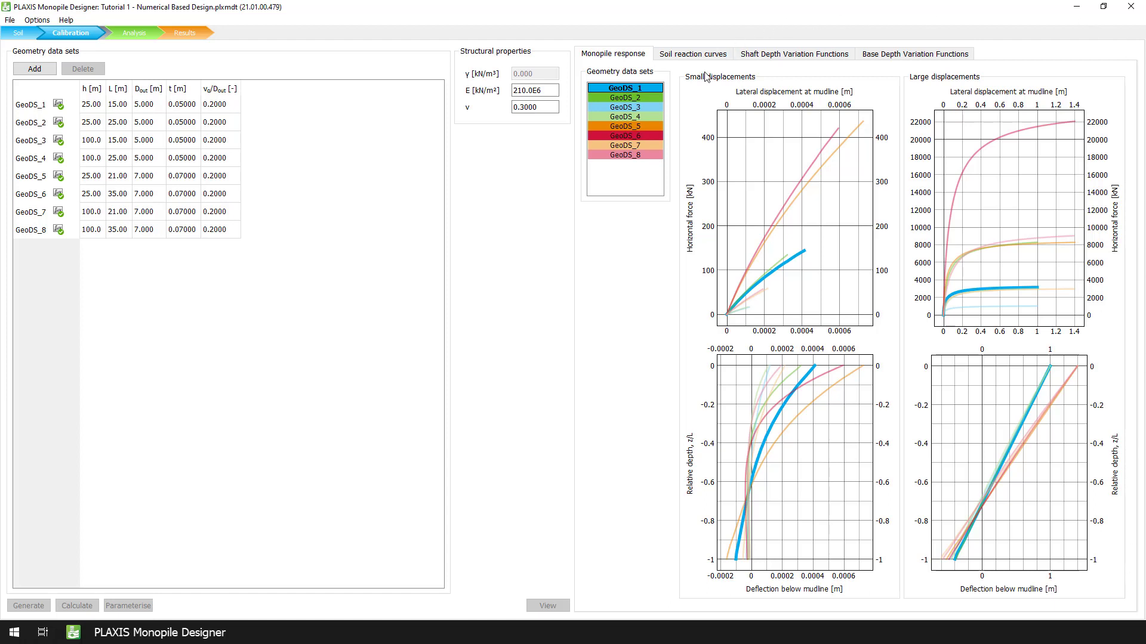
- Highlight each data set's response curves in turn, from GeoDS_2 to GeoDS_8
{"action": "left_click", "coordinate": [650, 97]}
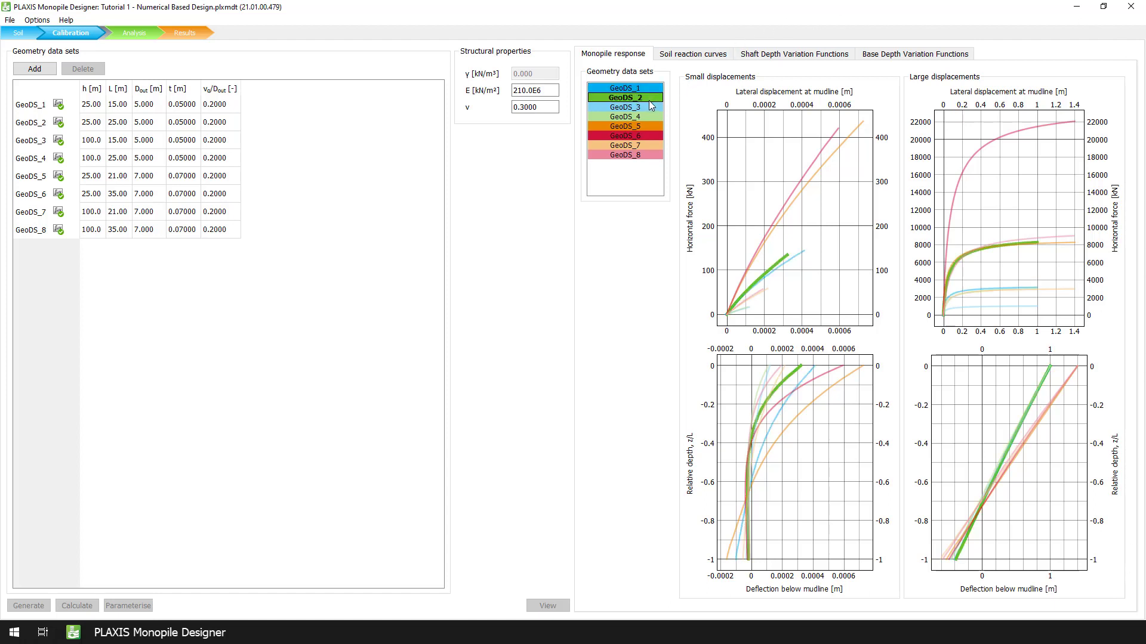
{"action": "left_click", "coordinate": [646, 107]}
{"action": "left_click", "coordinate": [642, 117]}
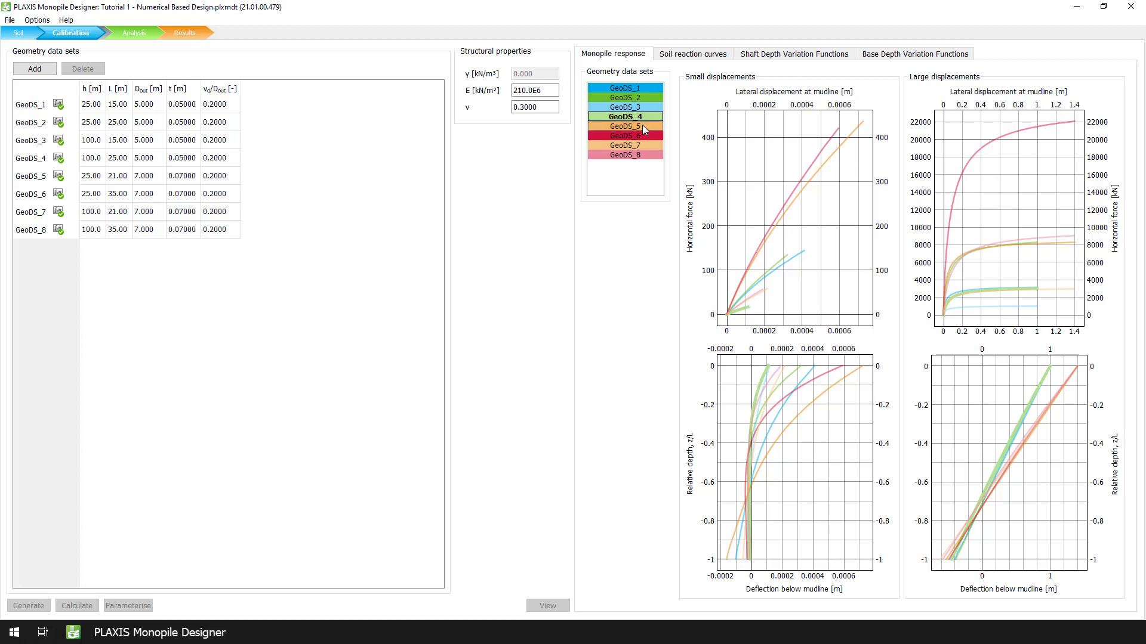
{"action": "left_click", "coordinate": [642, 126]}
{"action": "left_click", "coordinate": [642, 137]}
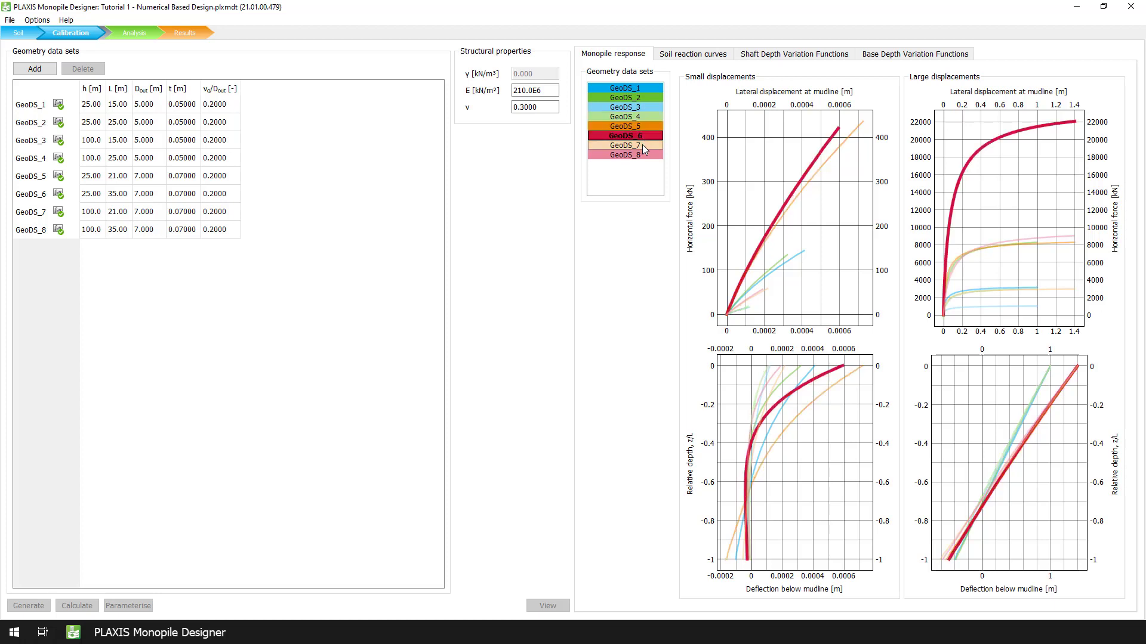
{"action": "left_click", "coordinate": [642, 145]}
{"action": "left_click", "coordinate": [640, 155]}
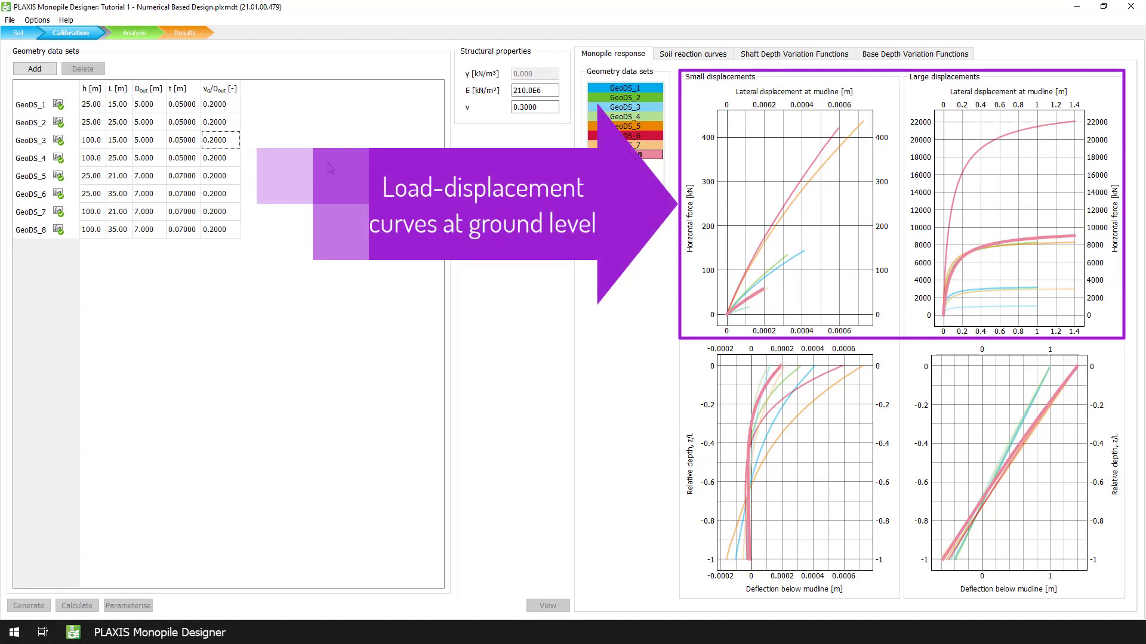
- Select GeoDS_3, emphasise its curves, then finish with GeoDS_6's curves emphasised in every plot
{"action": "left_click", "coordinate": [62, 141]}
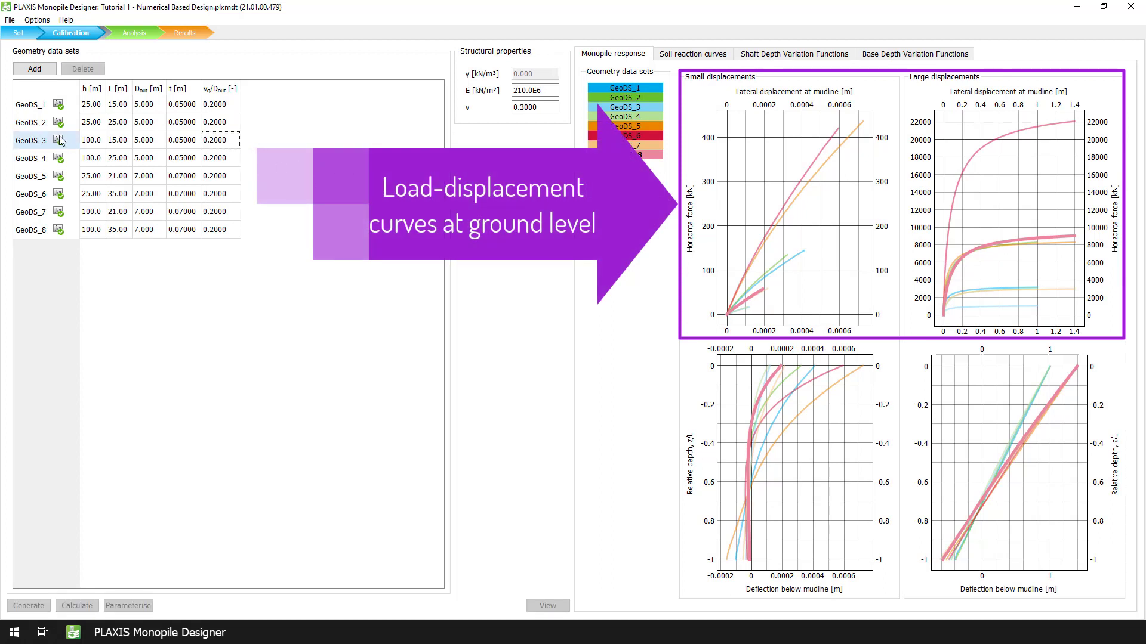
{"action": "left_click", "coordinate": [633, 108]}
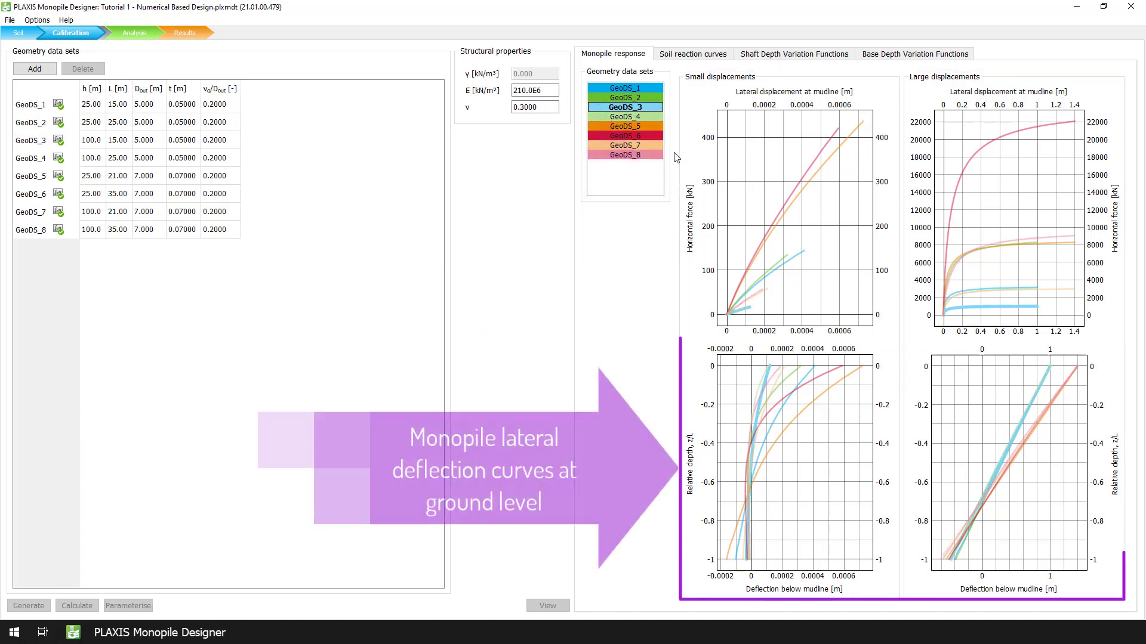
{"action": "left_click", "coordinate": [656, 138]}
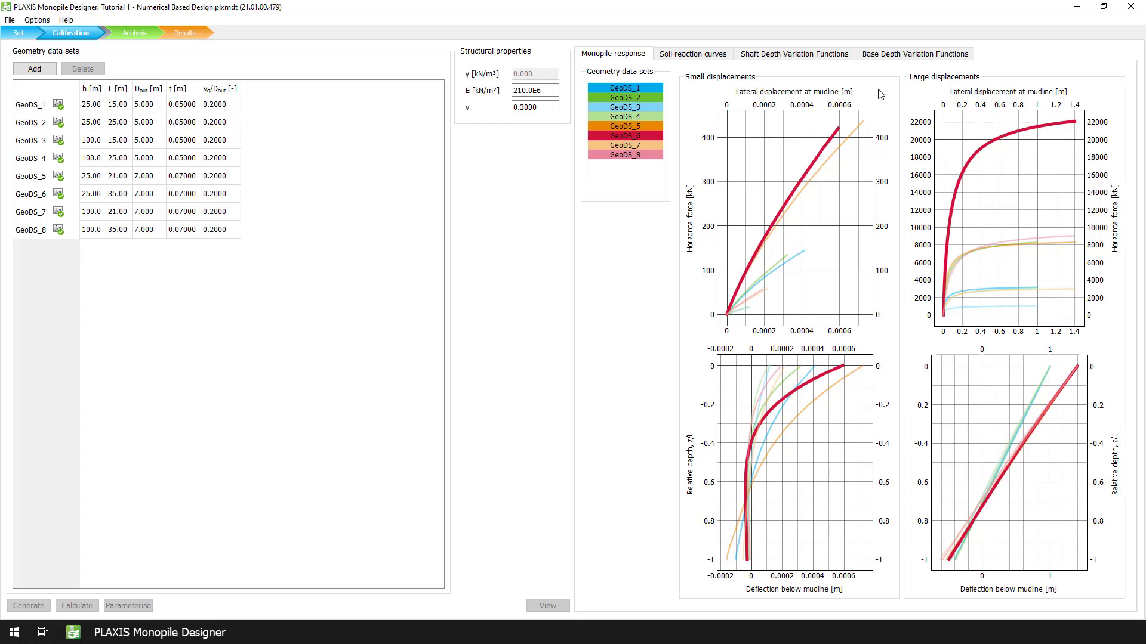
{"action": "double_click", "coordinate": [881, 95]}
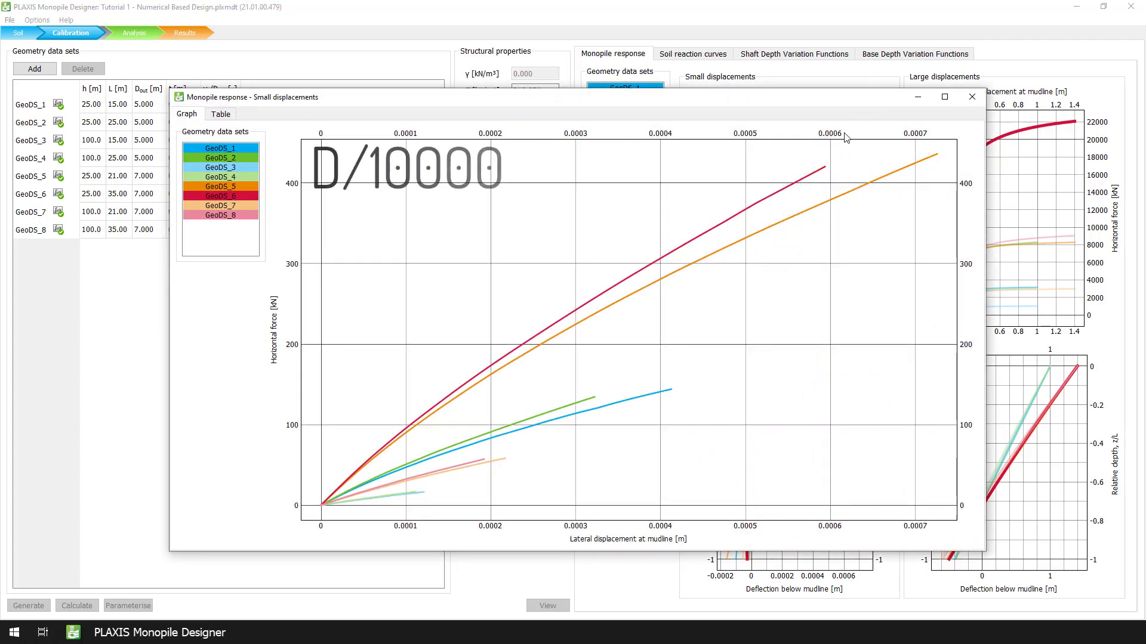
{"action": "mouse_move", "coordinate": [824, 168]}
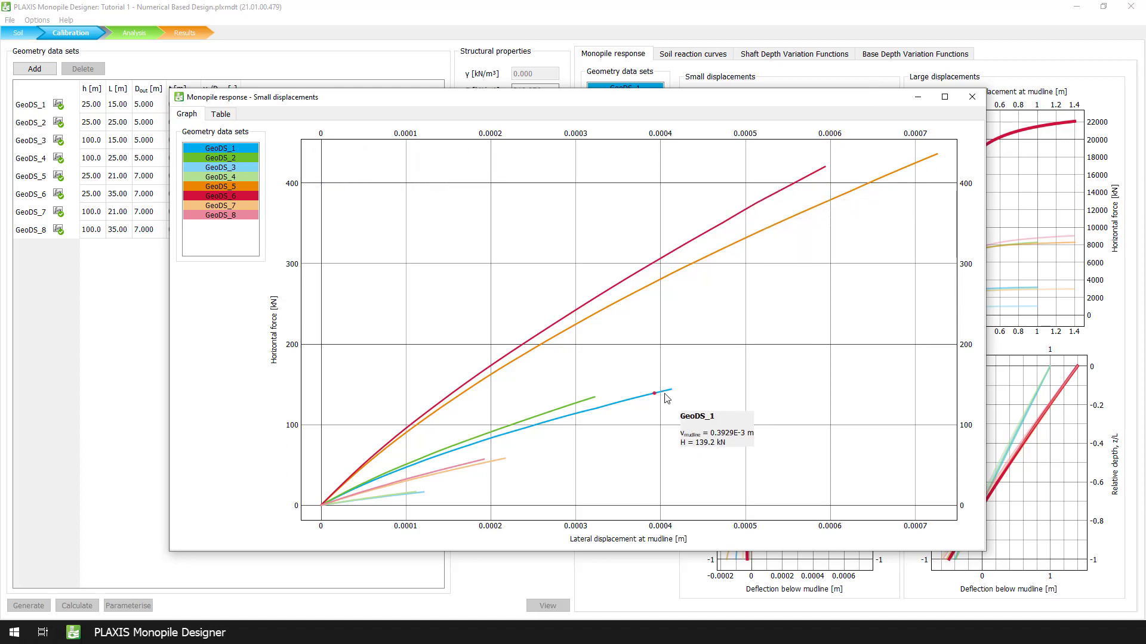
{"action": "mouse_move", "coordinate": [628, 405]}
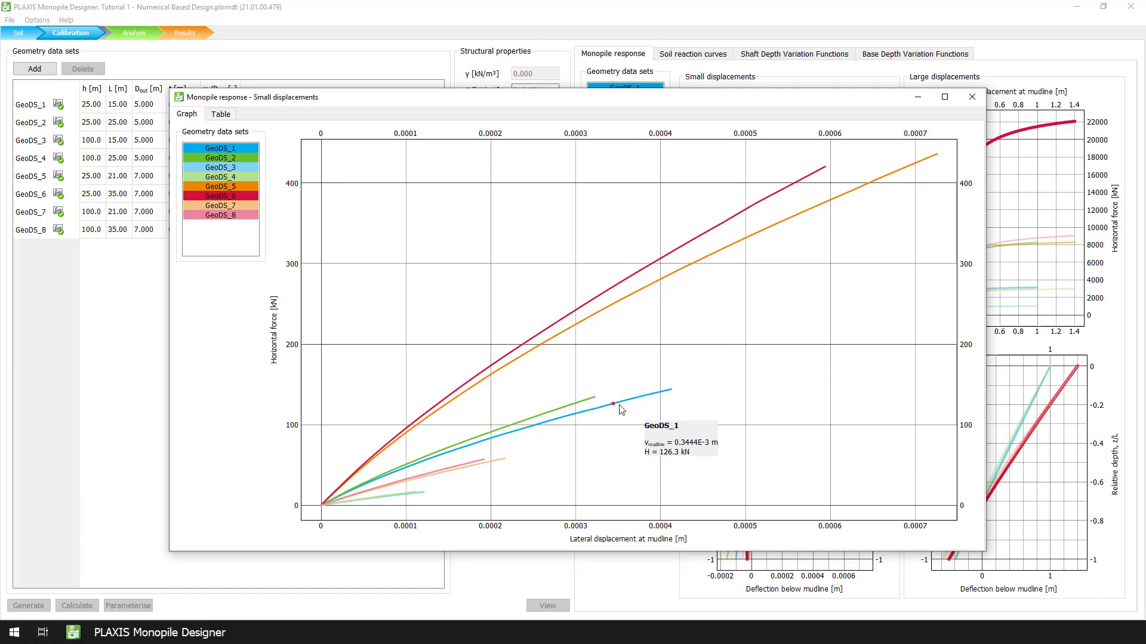
{"action": "left_click", "coordinate": [225, 116]}
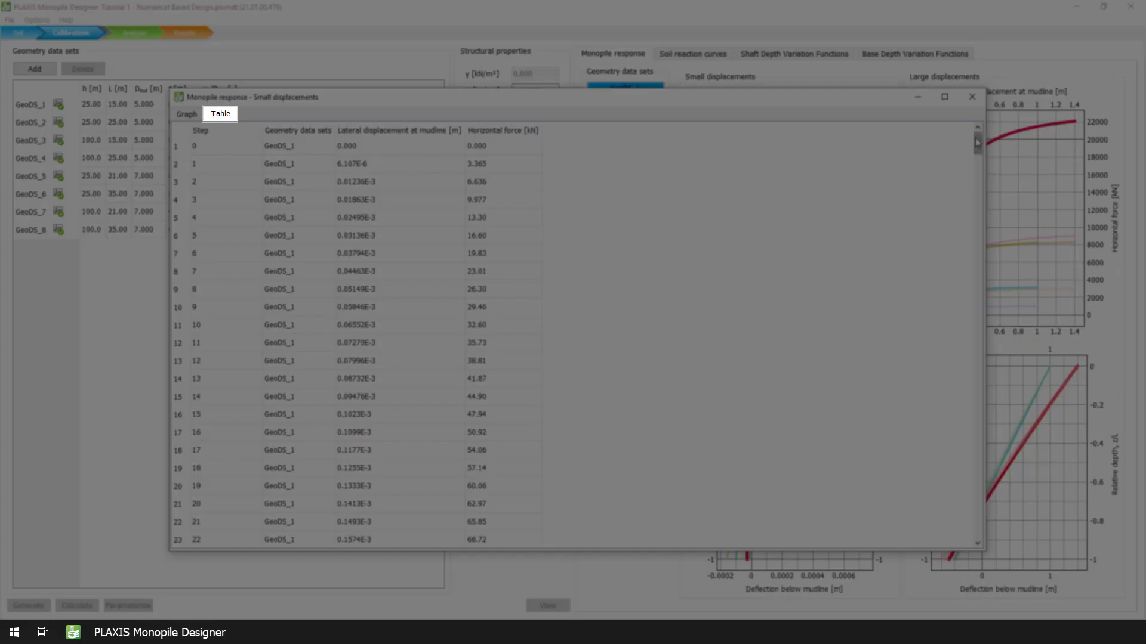
{"action": "mouse_move", "coordinate": [977, 143]}
{"action": "left_mouse_down"}
{"action": "mouse_move", "coordinate": [979, 191]}
{"action": "mouse_move", "coordinate": [983, 134]}
{"action": "left_mouse_up"}
{"action": "left_click", "coordinate": [216, 150]}
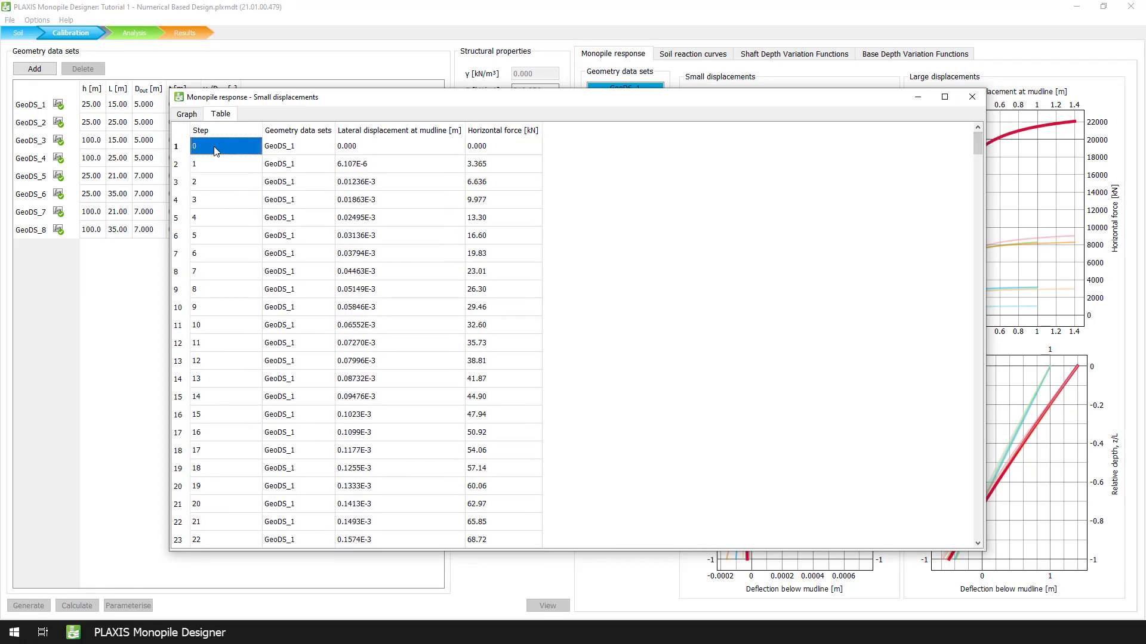
{"action": "key", "text": "ctrl+a"}
{"action": "right_click", "coordinate": [215, 149]}
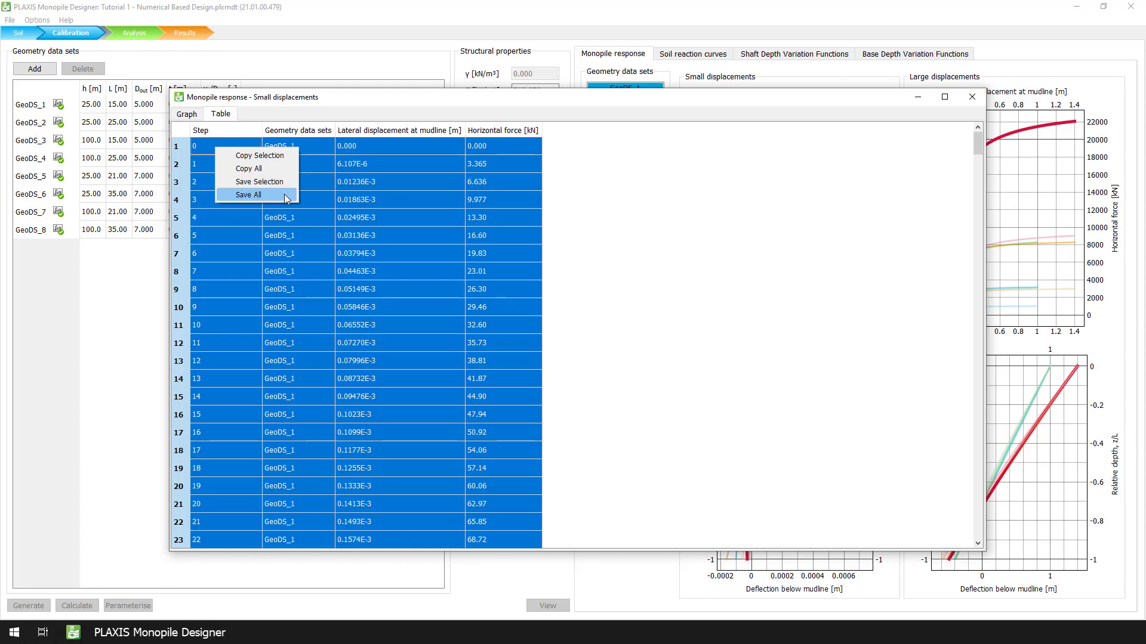
{"action": "left_click", "coordinate": [291, 171]}
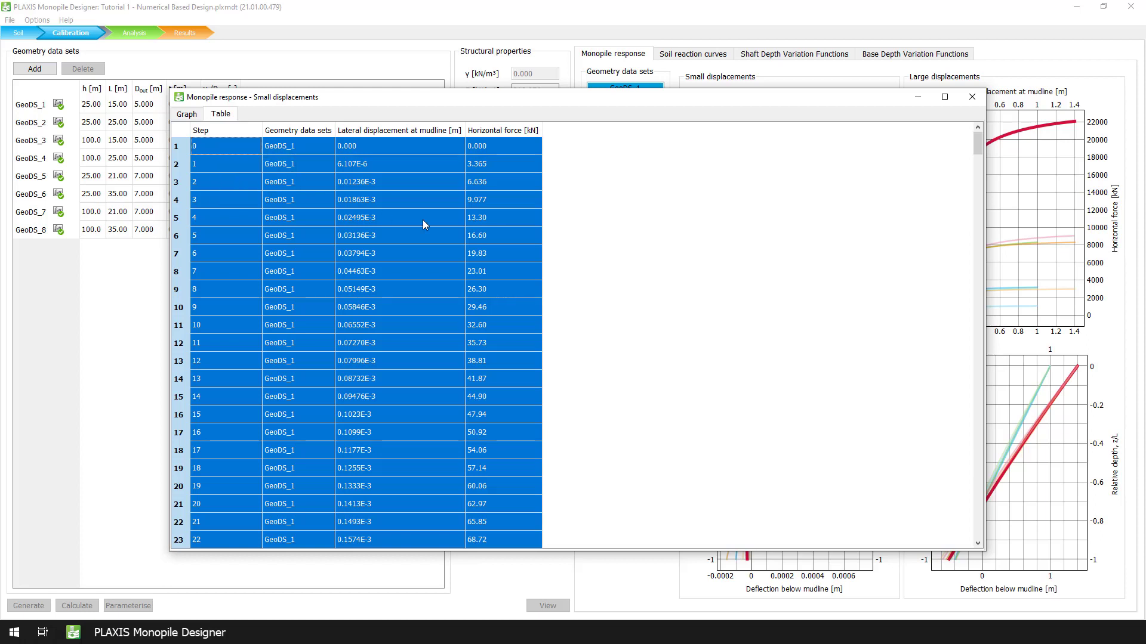
{"action": "left_click", "coordinate": [621, 197]}
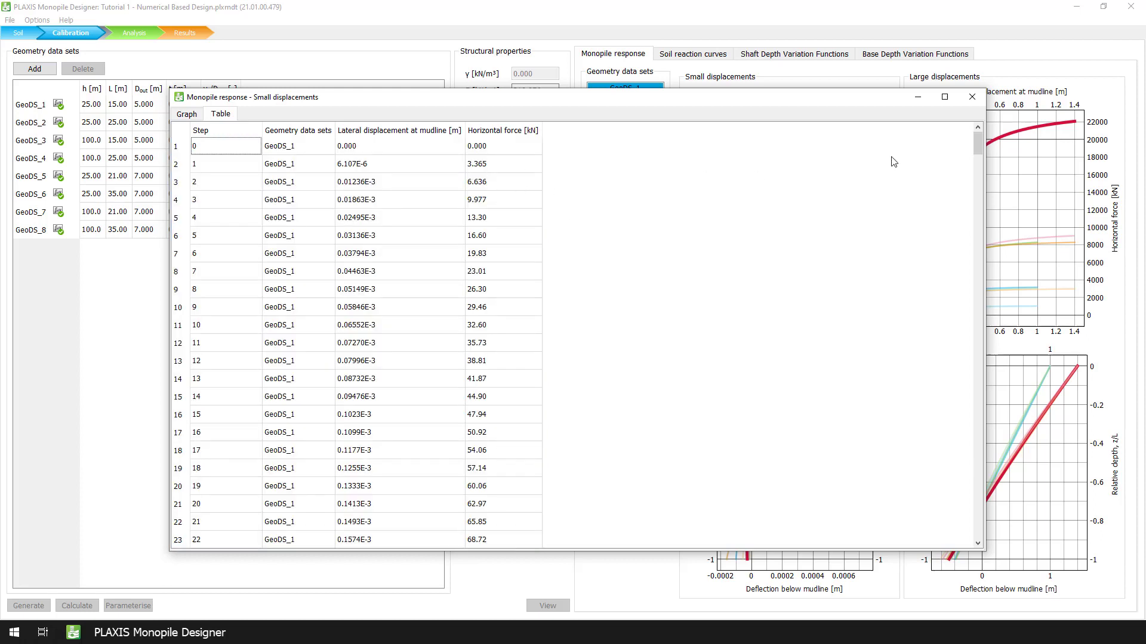
{"action": "left_click", "coordinate": [973, 98]}
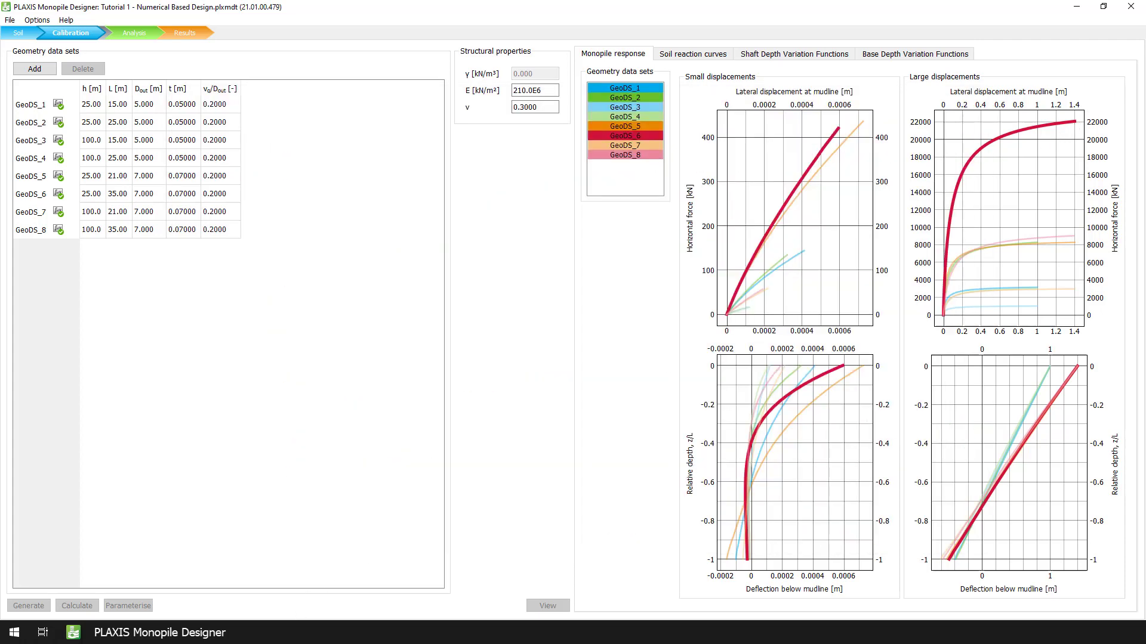
{"action": "mouse_move", "coordinate": [149, 632]}
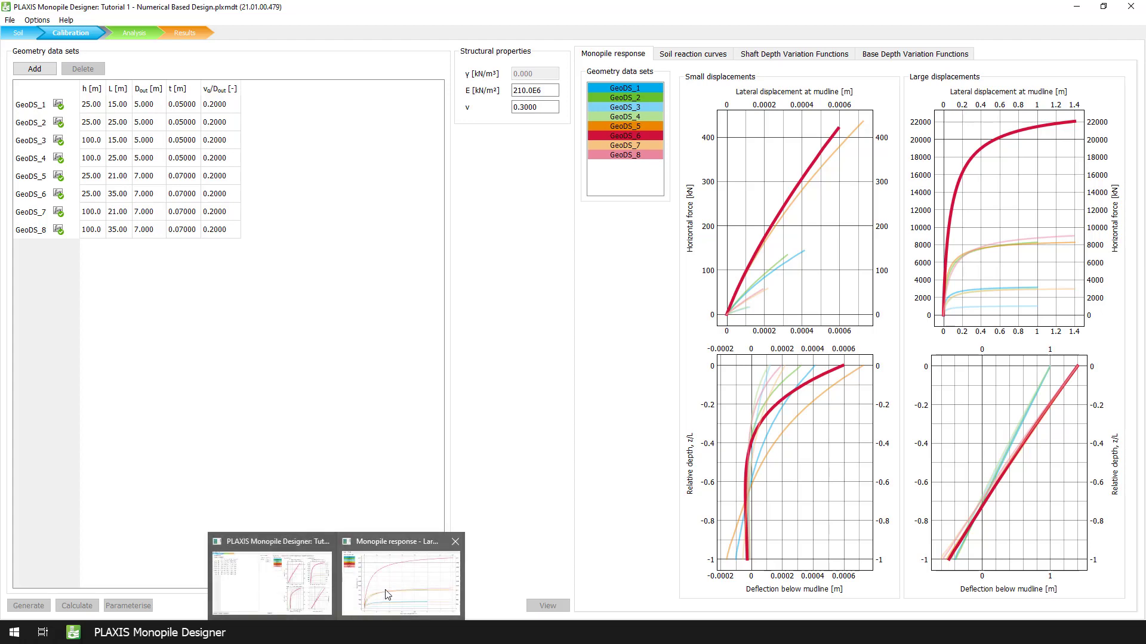
{"action": "left_click", "coordinate": [391, 592]}
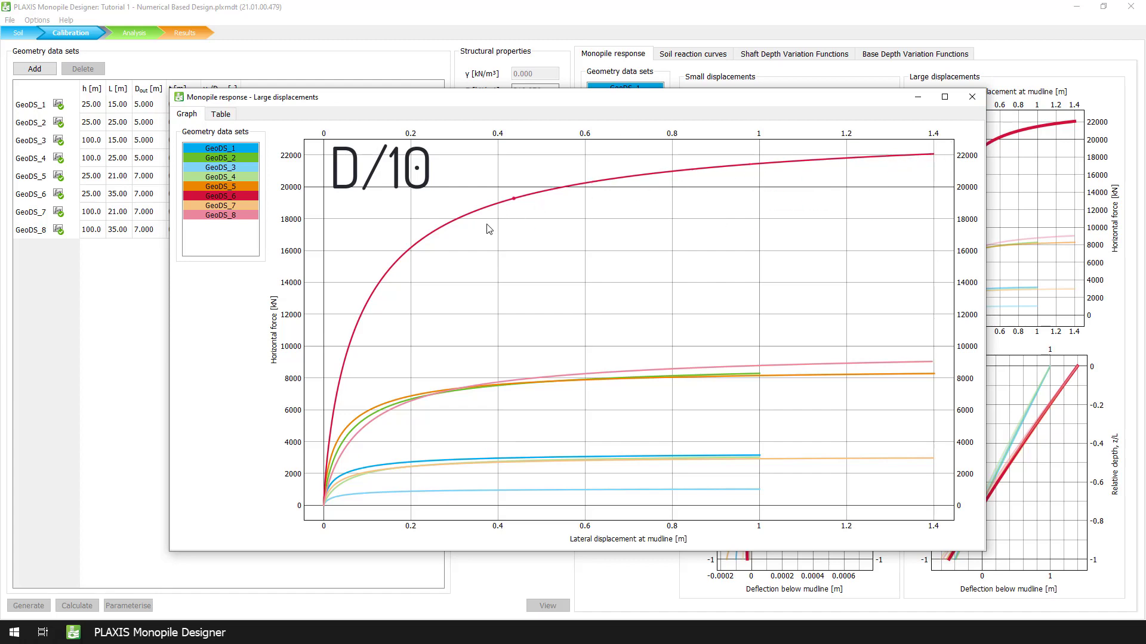
{"action": "left_click", "coordinate": [972, 96]}
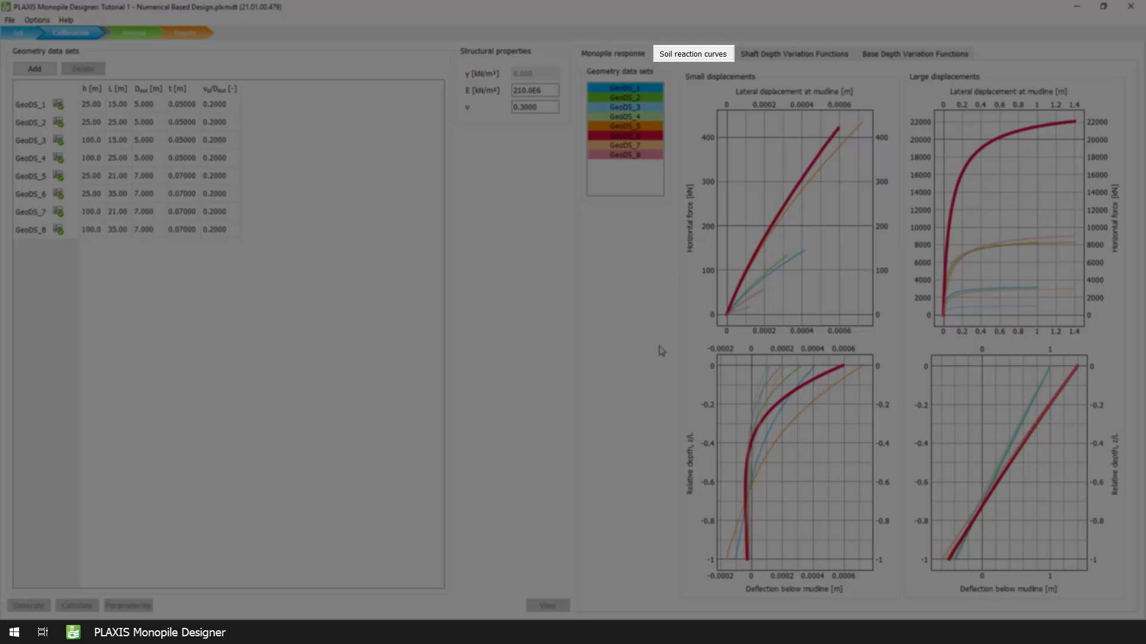
{"action": "left_click", "coordinate": [703, 58]}
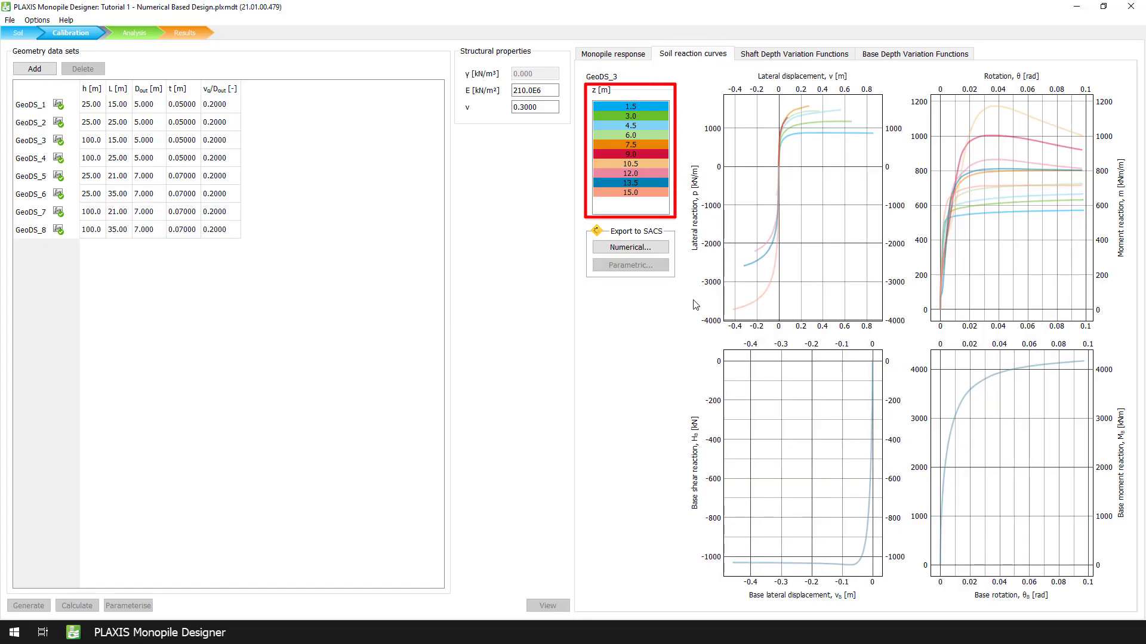
{"action": "left_click", "coordinate": [653, 106]}
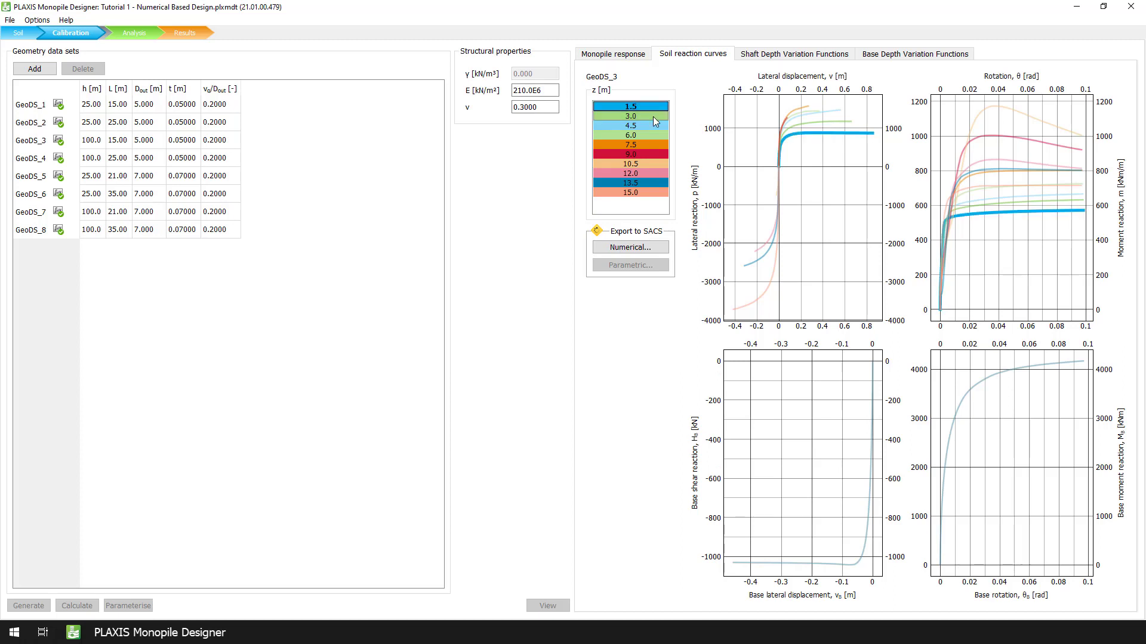
{"action": "left_click", "coordinate": [653, 117]}
{"action": "left_click", "coordinate": [653, 126]}
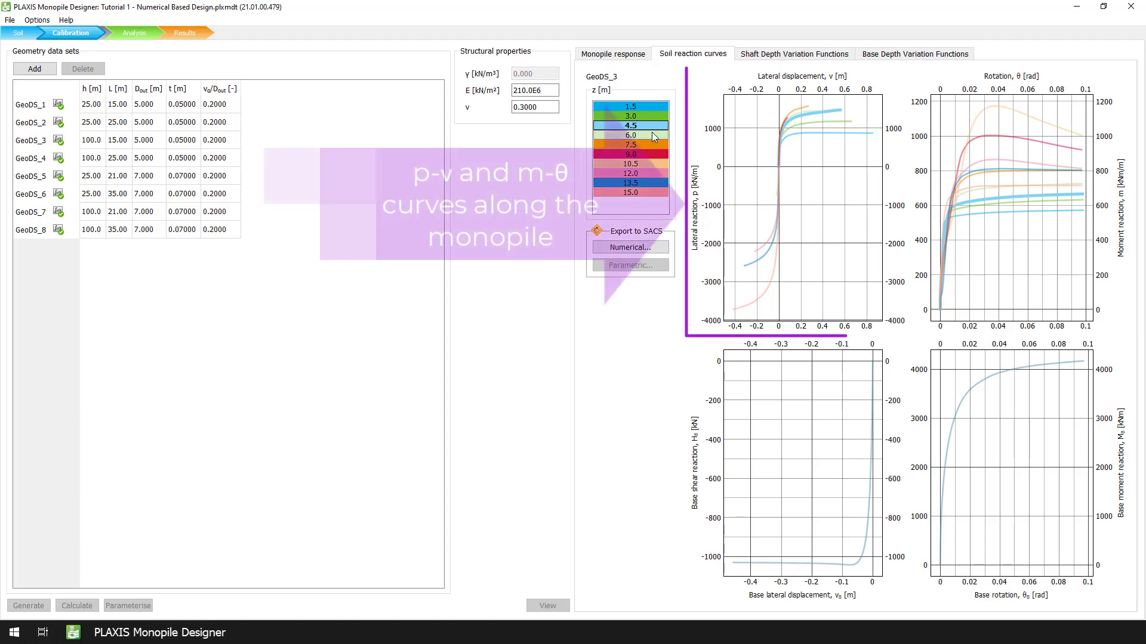
{"action": "left_click", "coordinate": [653, 144]}
{"action": "left_click", "coordinate": [649, 153]}
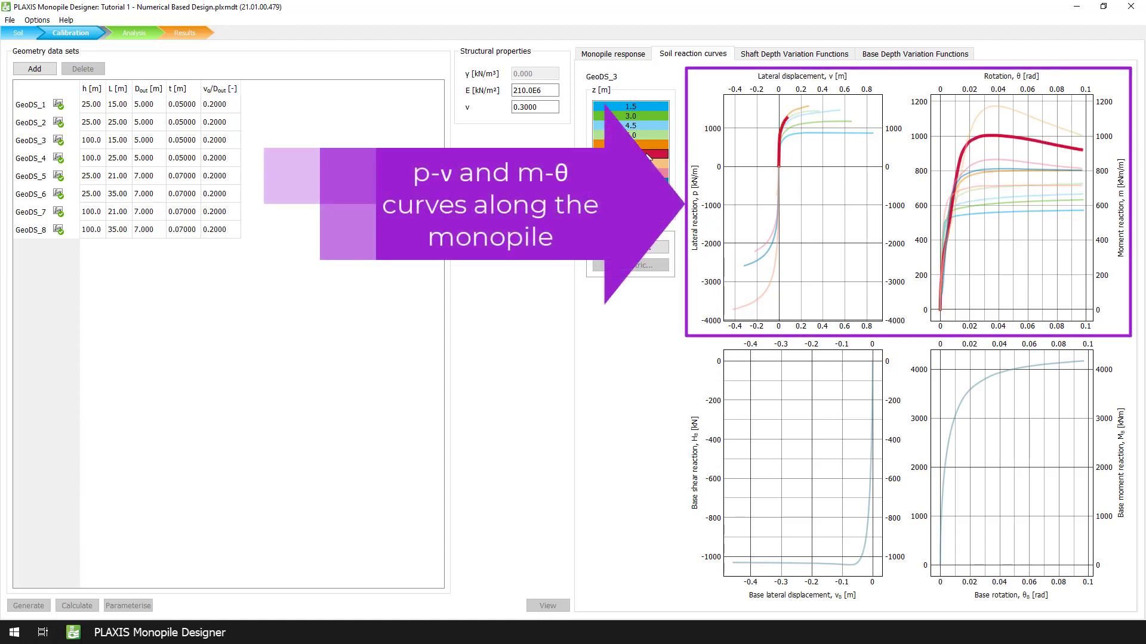
{"action": "left_click", "coordinate": [652, 164]}
{"action": "left_click", "coordinate": [661, 173]}
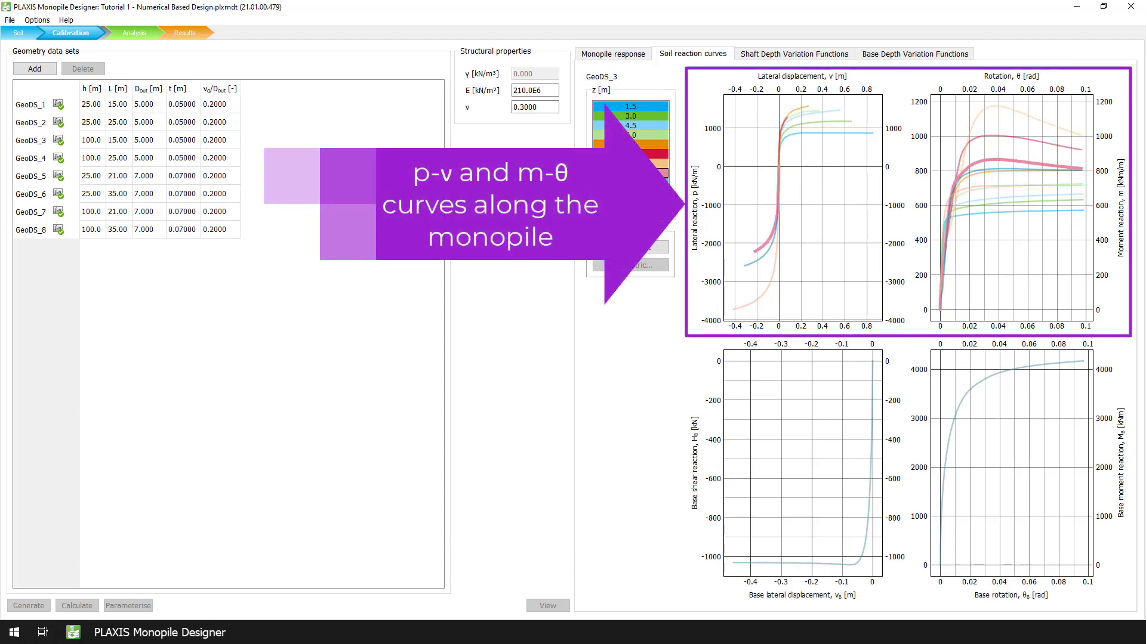
{"action": "left_click", "coordinate": [656, 182]}
{"action": "left_click", "coordinate": [651, 192]}
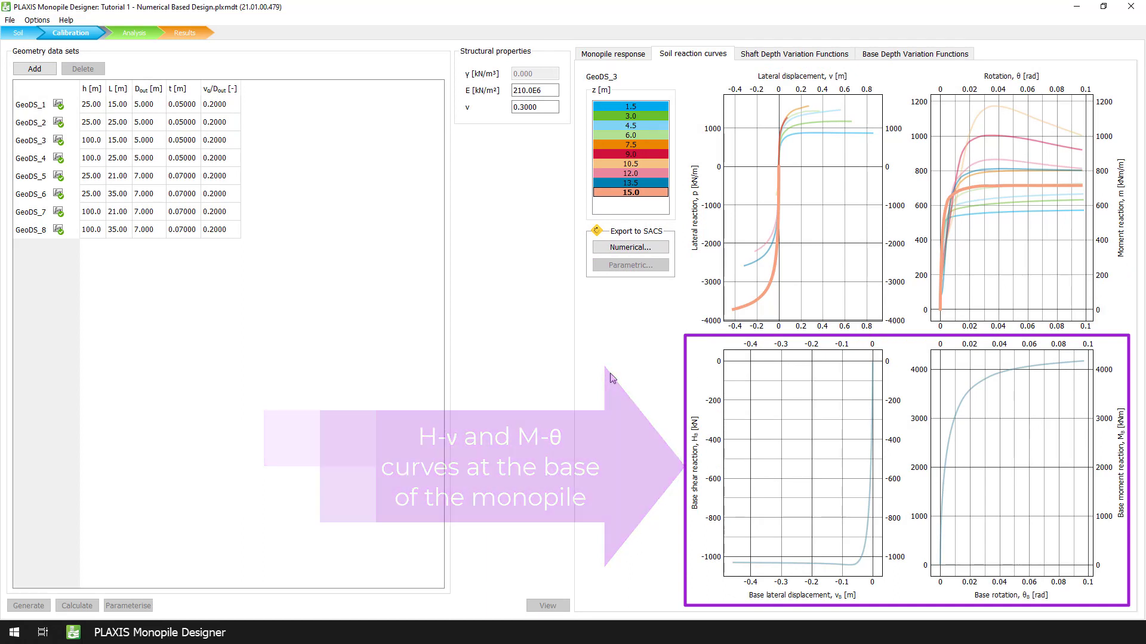
{"action": "left_click", "coordinate": [606, 57]}
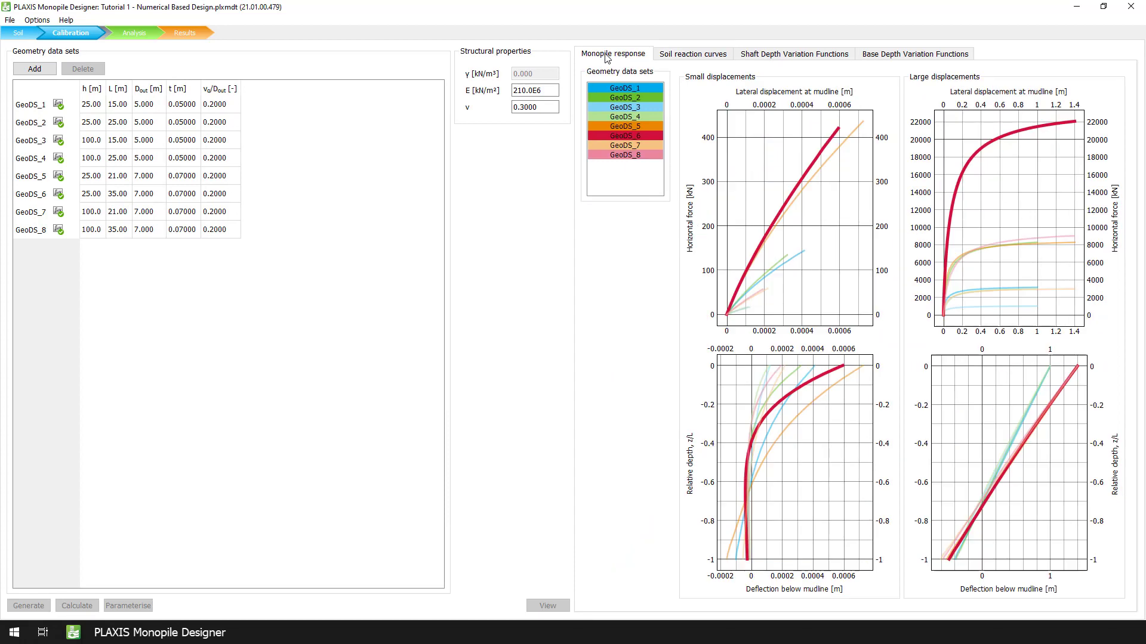
- Review the shaft and base depth variation functions, then go back to the monopile response plots
{"action": "left_click", "coordinate": [795, 58]}
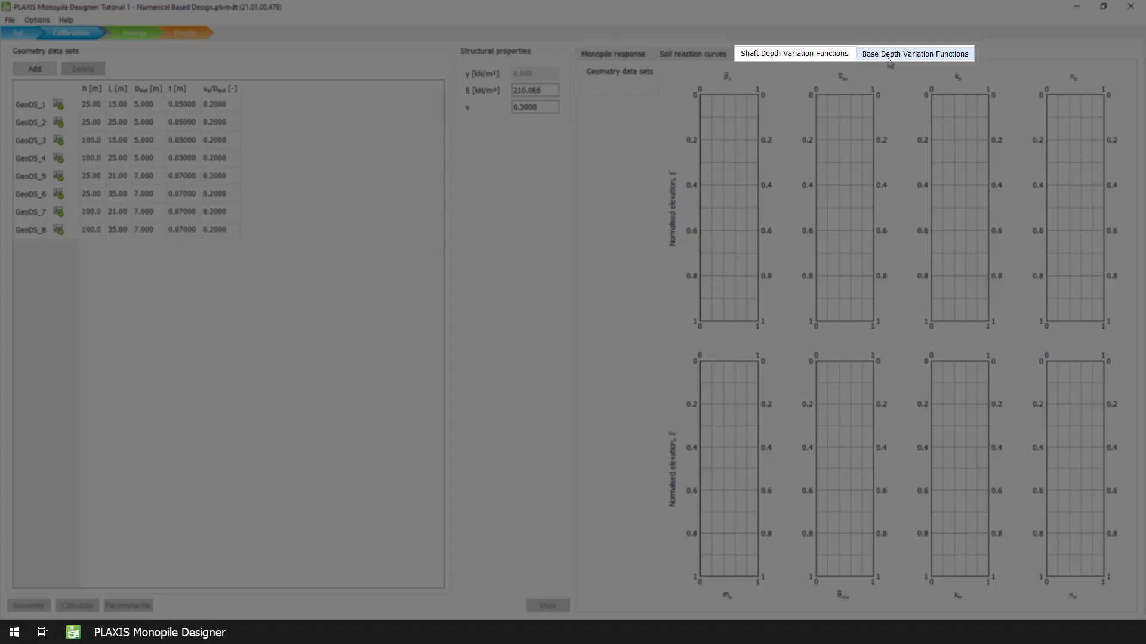
{"action": "left_click", "coordinate": [890, 57]}
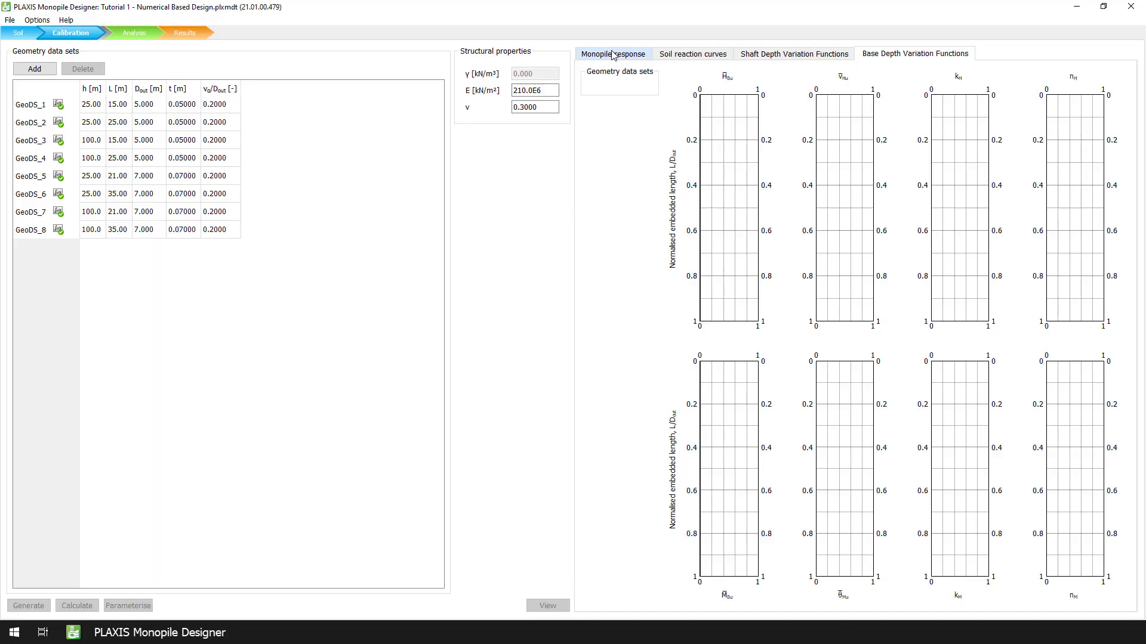
{"action": "left_click", "coordinate": [612, 55]}
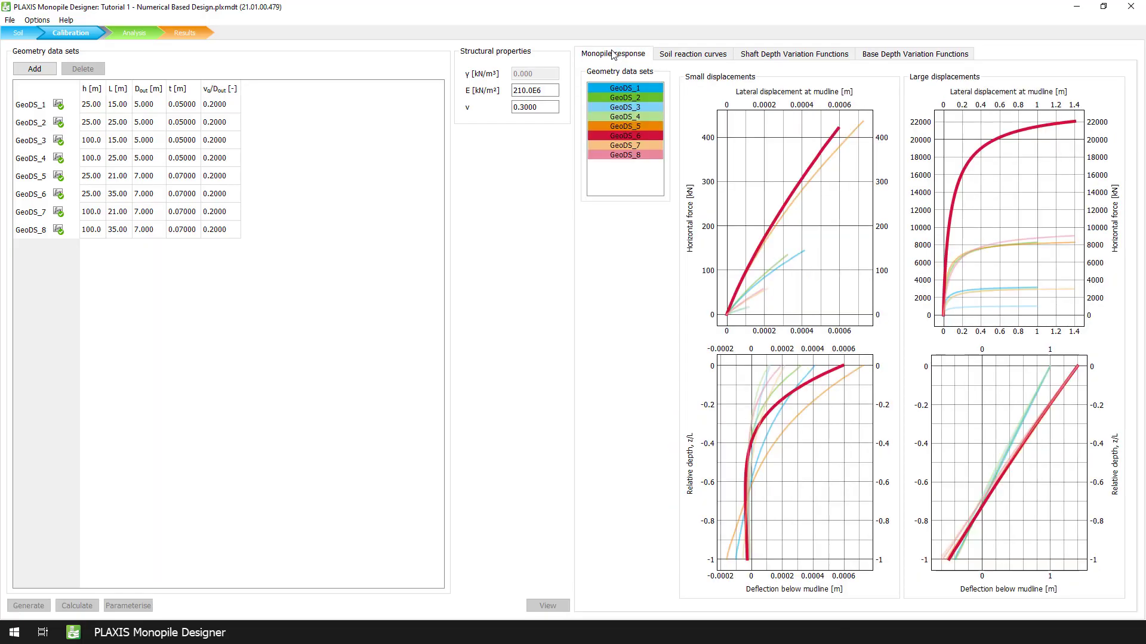
- Select geometry data sets GeoDS_1 through GeoDS_8 and run Parameterise on them
{"action": "left_click", "coordinate": [24, 106]}
{"action": "left_click", "coordinate": [37, 231], "text": "shift"}
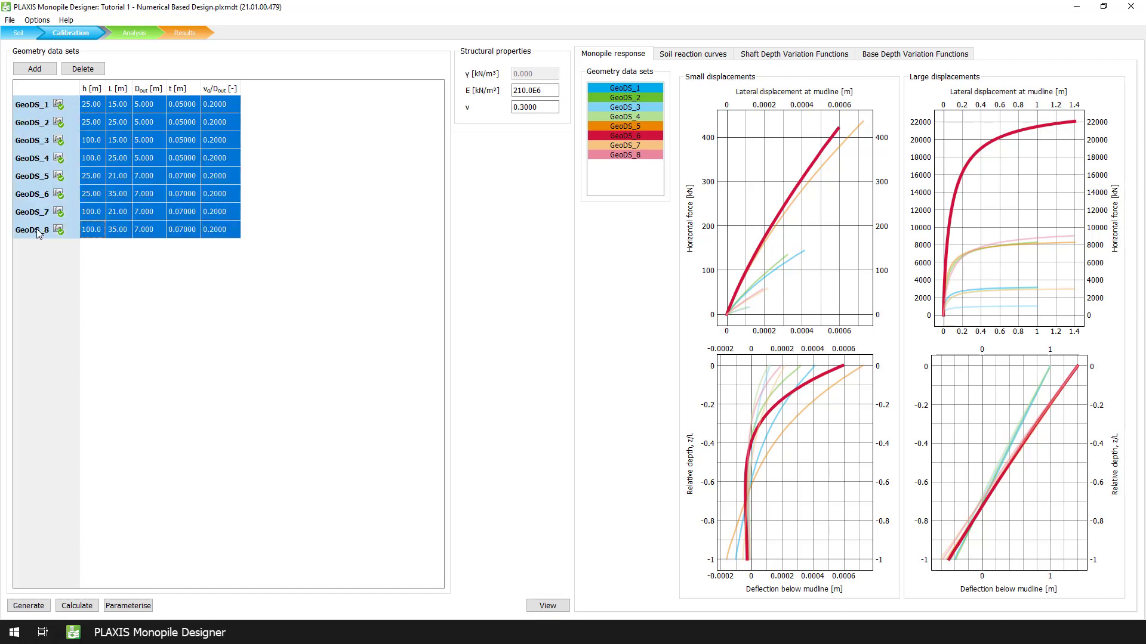
{"action": "left_click", "coordinate": [145, 607]}
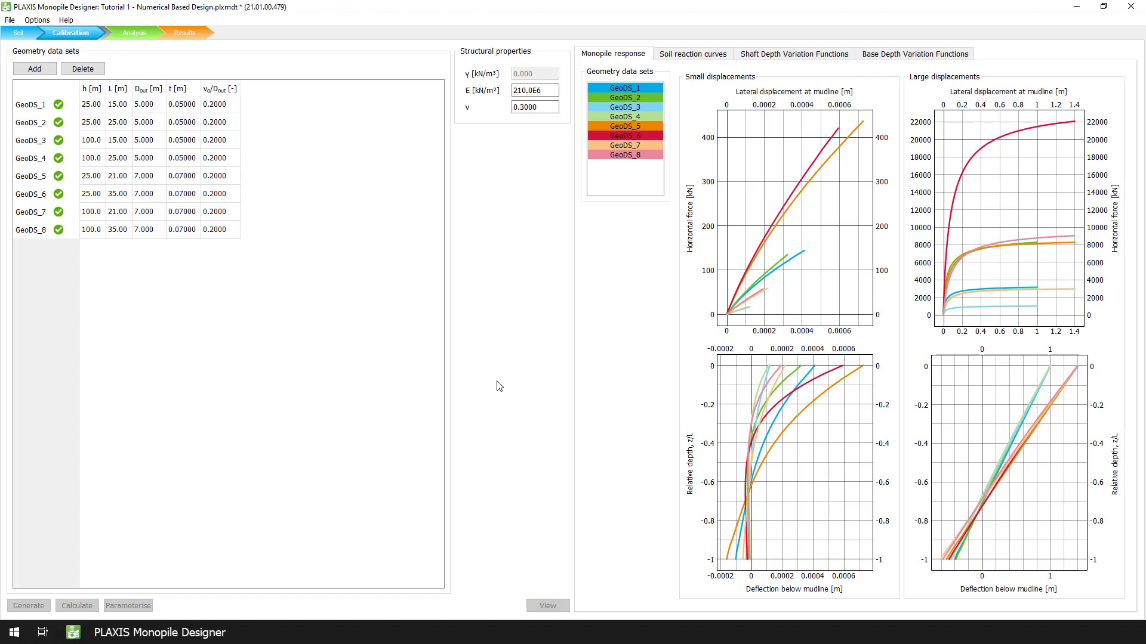
- Show the shaft, then base depth variation functions with fitted points at normalised embedded lengths 3 and 5
{"action": "left_click", "coordinate": [803, 56]}
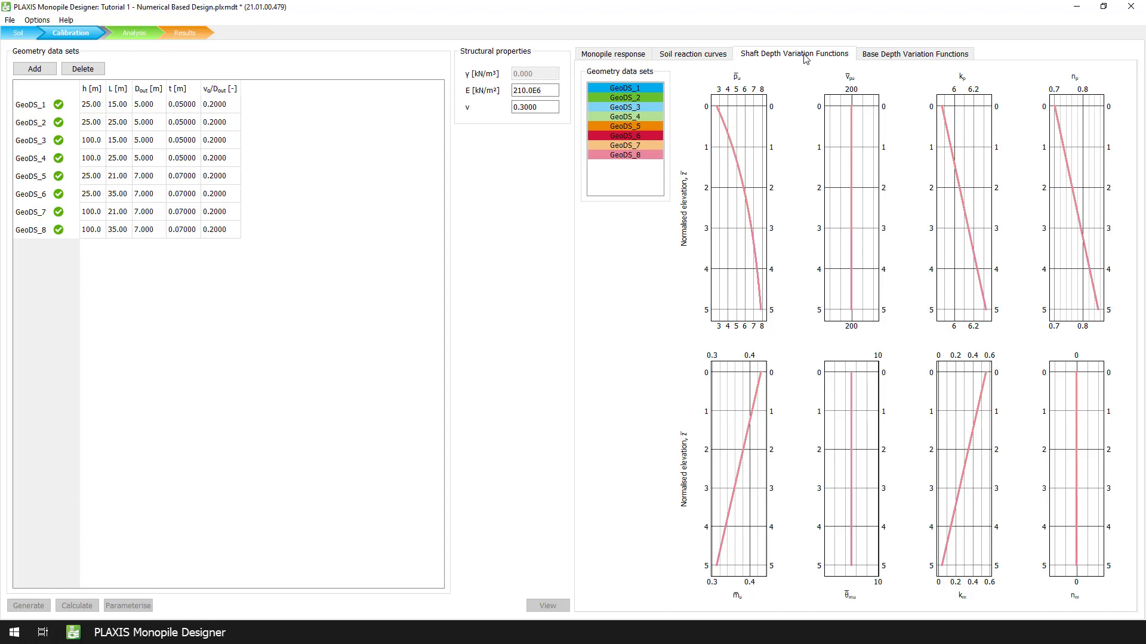
{"action": "left_click", "coordinate": [876, 60]}
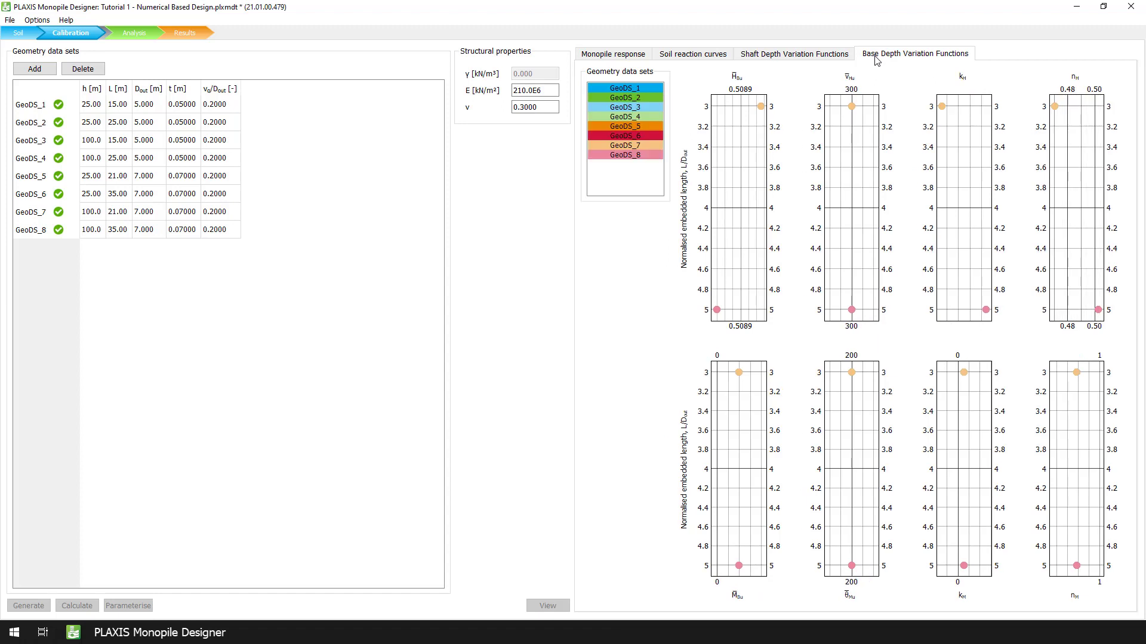